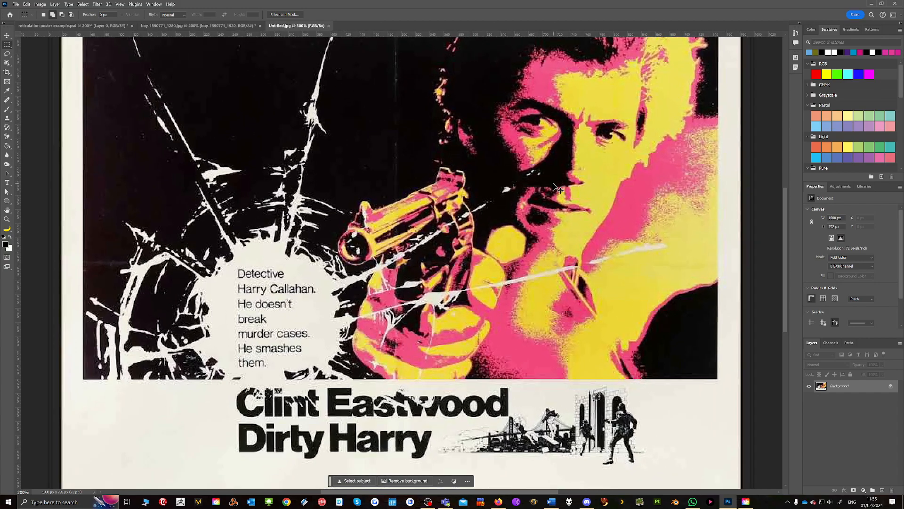
Examine the Dirty Harry reference poster, the coloured reticulation example and the original black-and-white portrait, ending on the portrait document
scroll(554, 186, "up", 2)
scroll(556, 187, "up", 1)
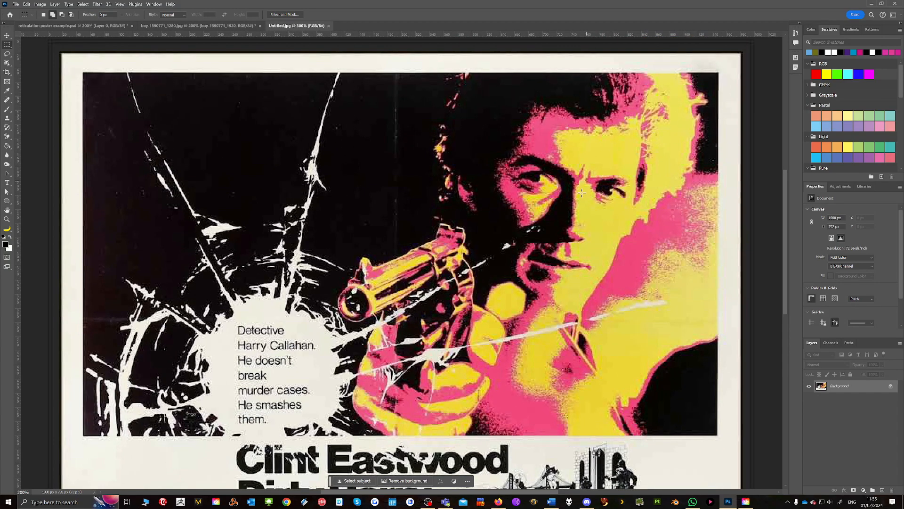
scroll(534, 207, "down", 2)
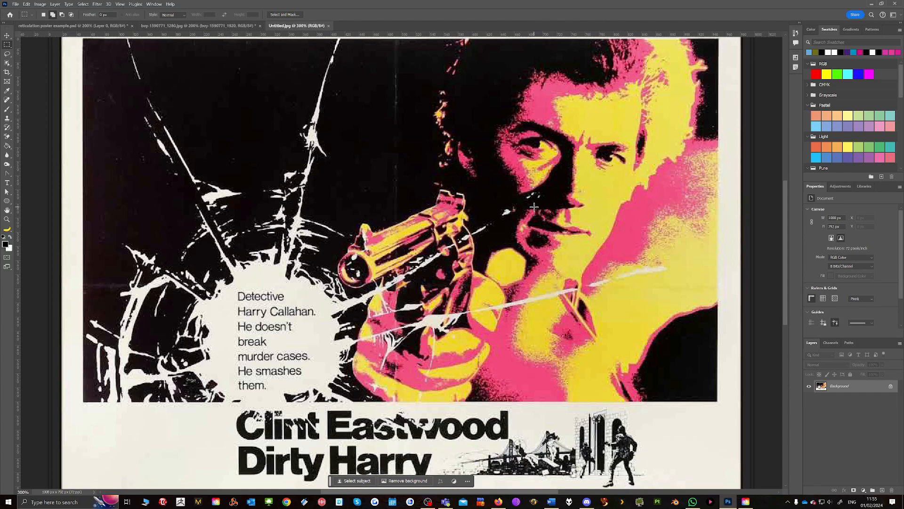
scroll(534, 208, "up", 1)
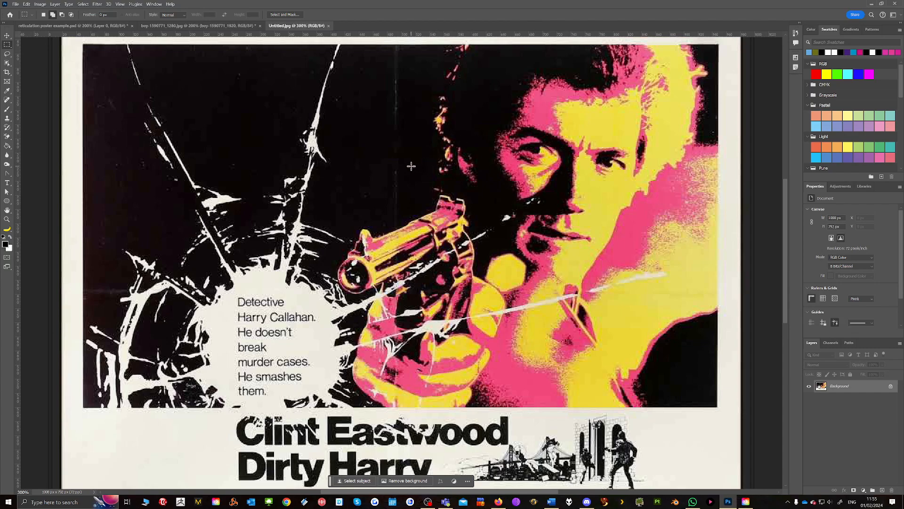
left_click(168, 26)
left_click(73, 26)
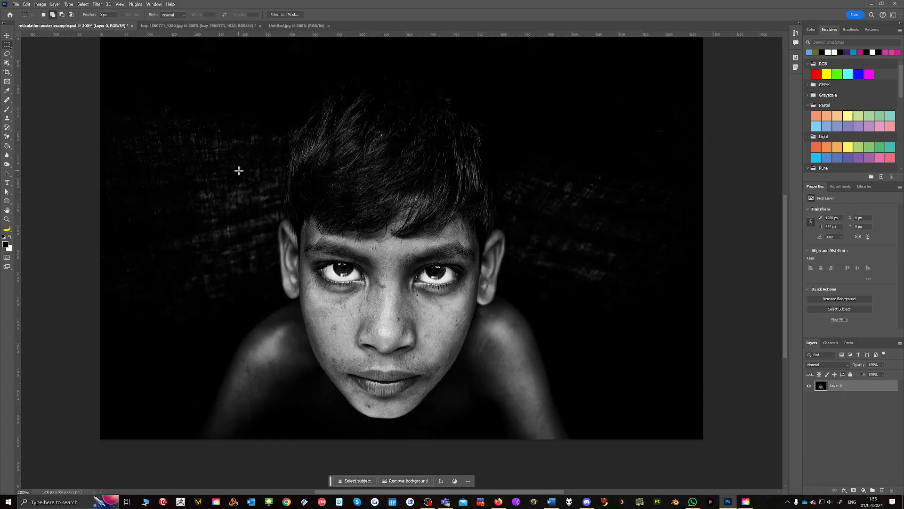
left_click(214, 27)
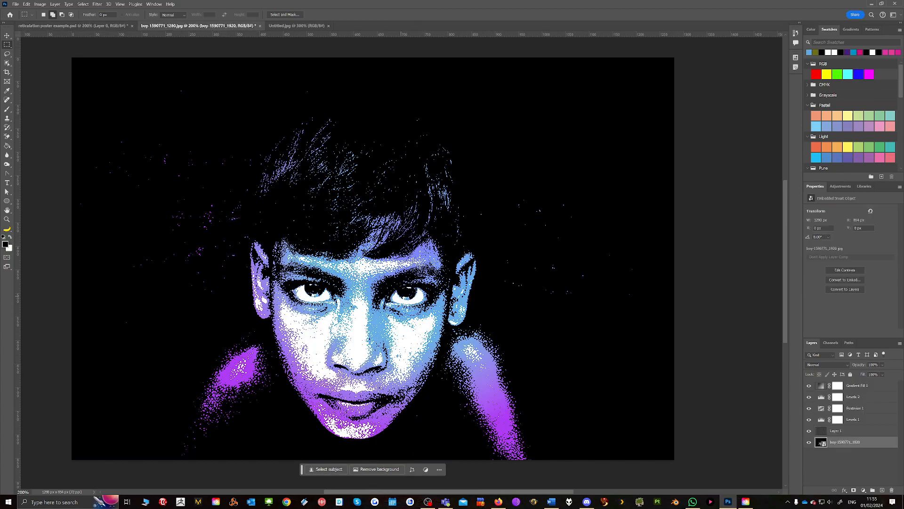
left_click(285, 26)
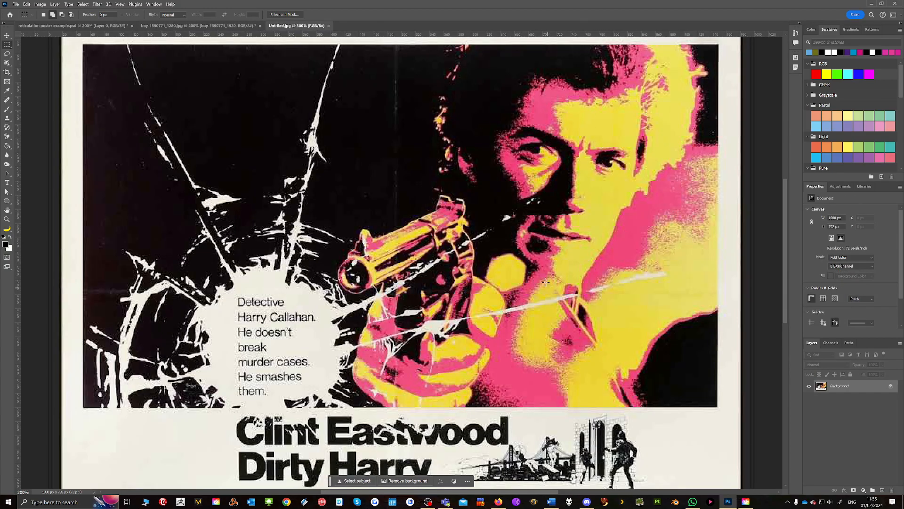
left_click(198, 25)
left_click(96, 26)
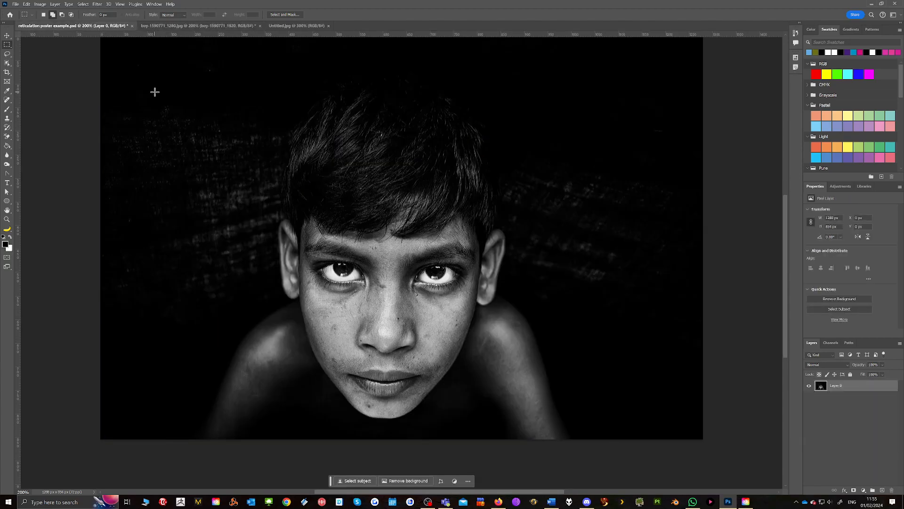
Add a Levels adjustment layer above the portrait and lower its white input level to about 187 to brighten the highlights
left_click(863, 491)
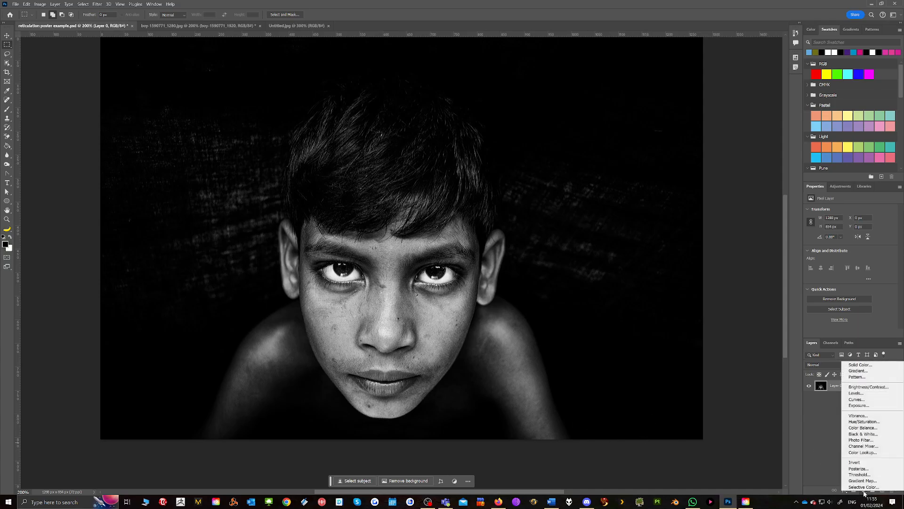
left_click(857, 393)
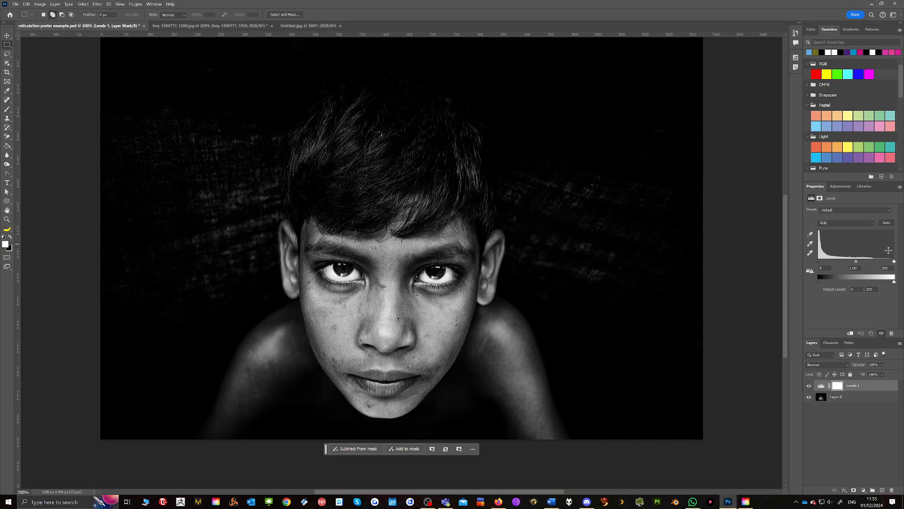
left_click_drag(894, 262, 873, 257)
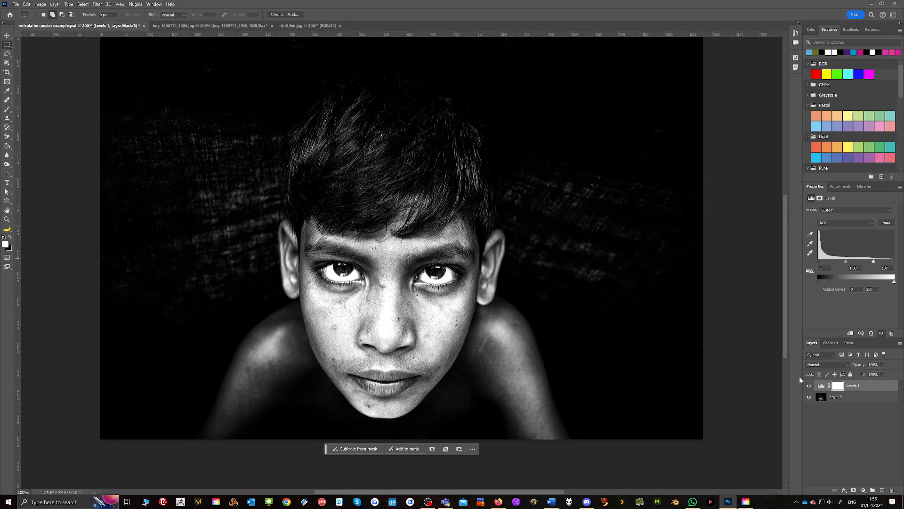
Add a Posterize adjustment layer above the Levels adjustment, compare low and higher level counts, and set it to 3 levels
scroll(717, 384, "up", 1)
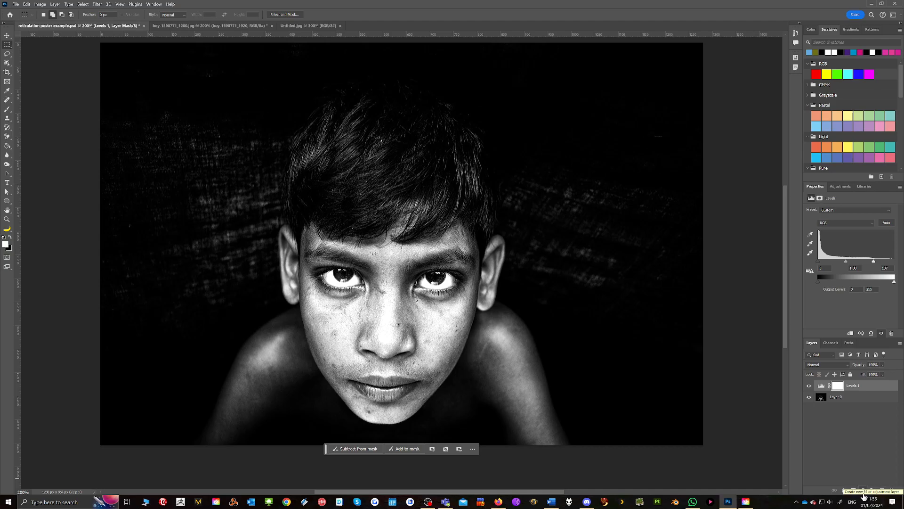
left_click(864, 491)
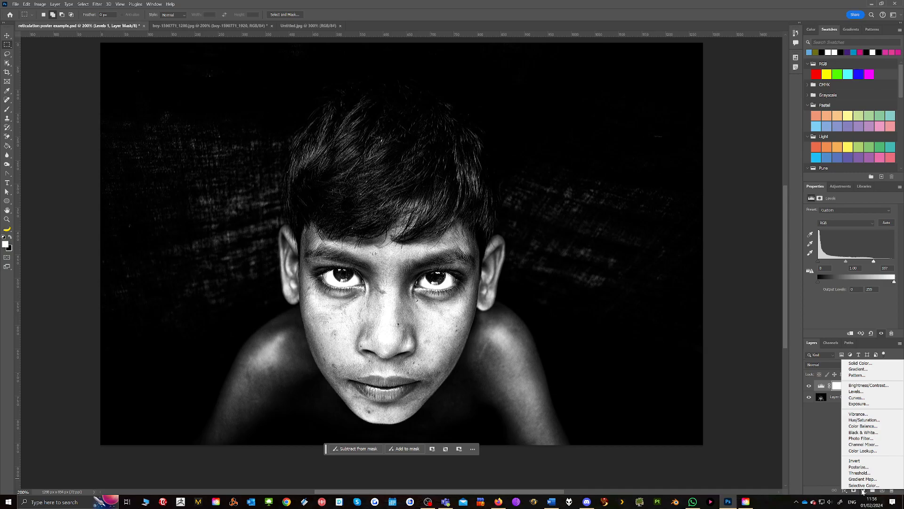
left_click(858, 467)
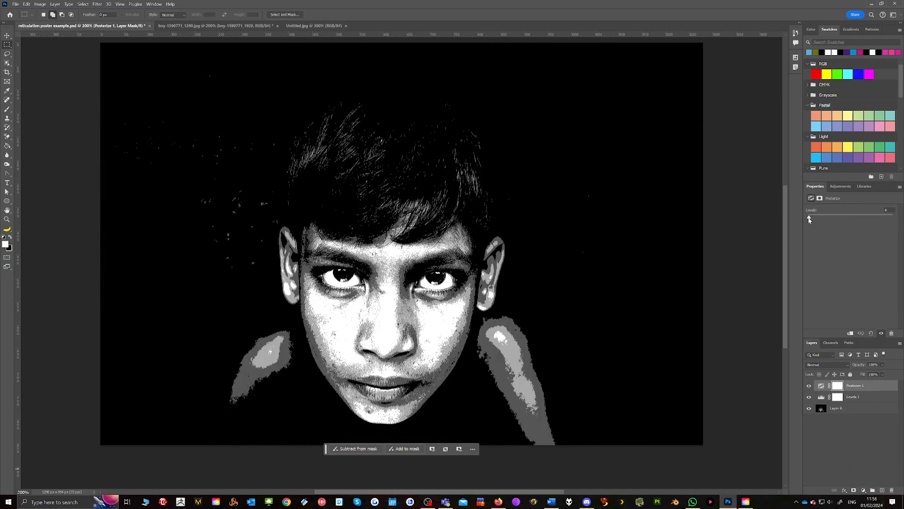
left_click_drag(810, 219, 808, 218)
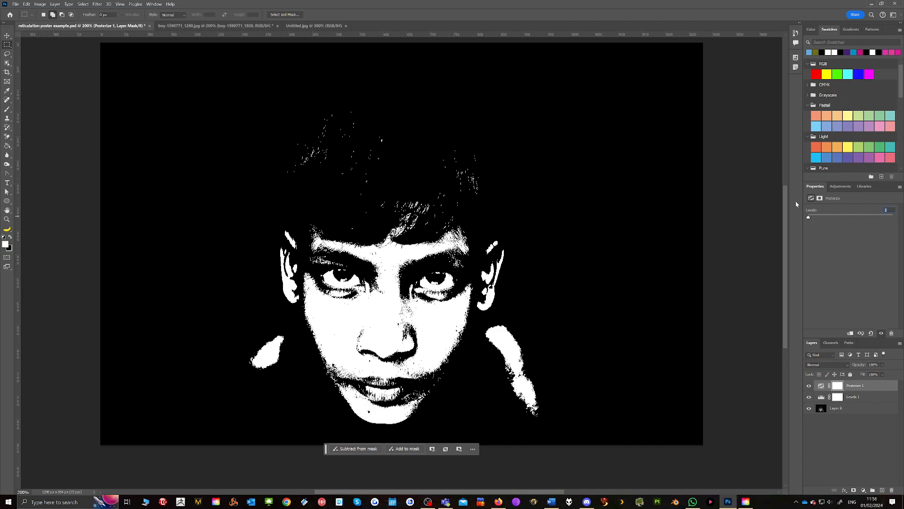
type("3")
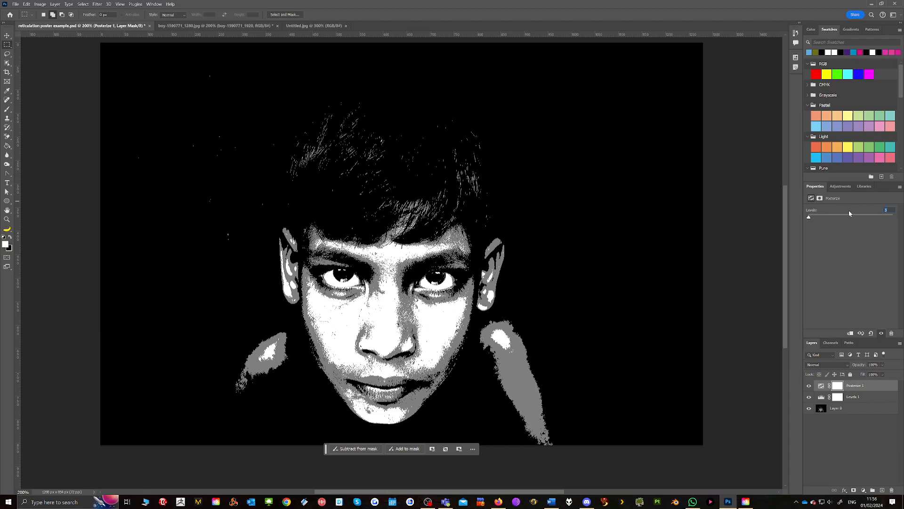
type("4")
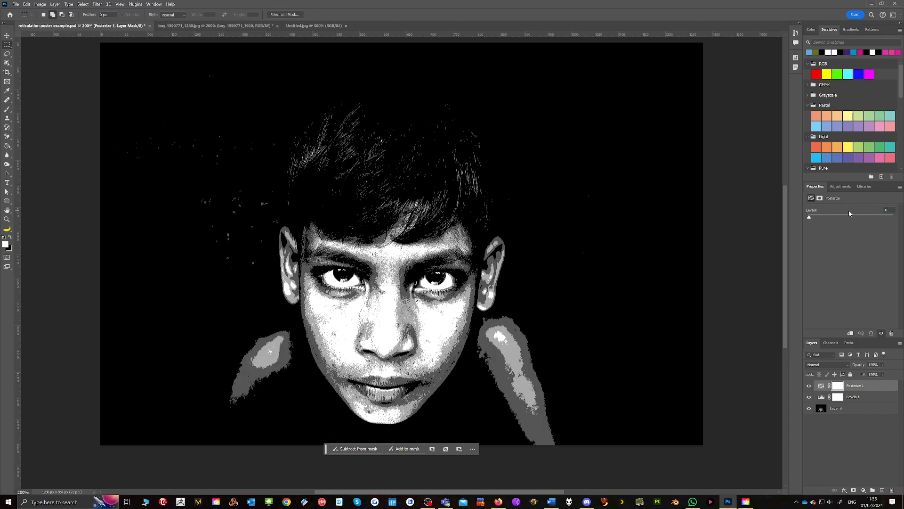
left_click_drag(810, 218, 812, 219)
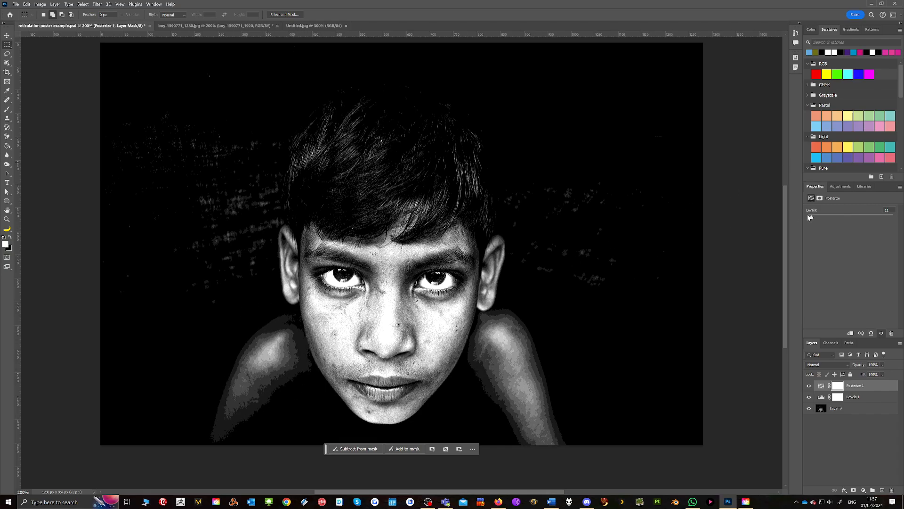
left_click_drag(812, 218, 807, 218)
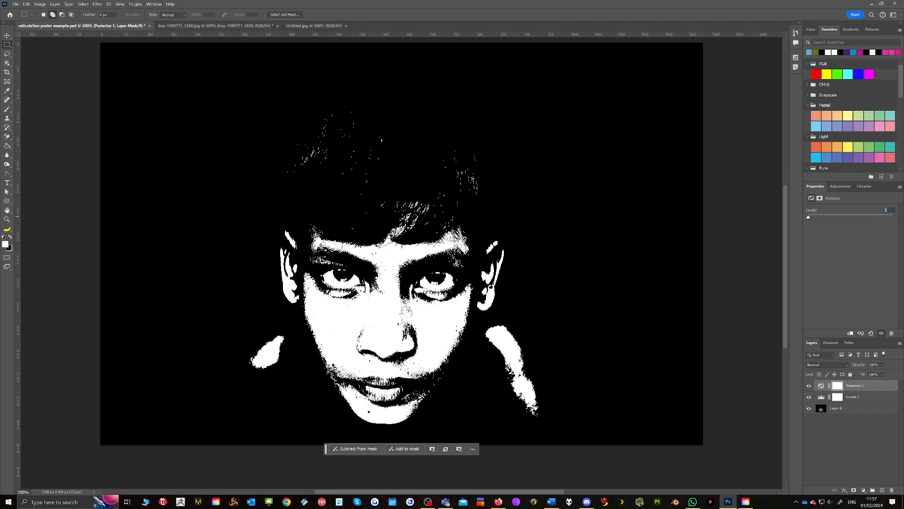
key("Up")
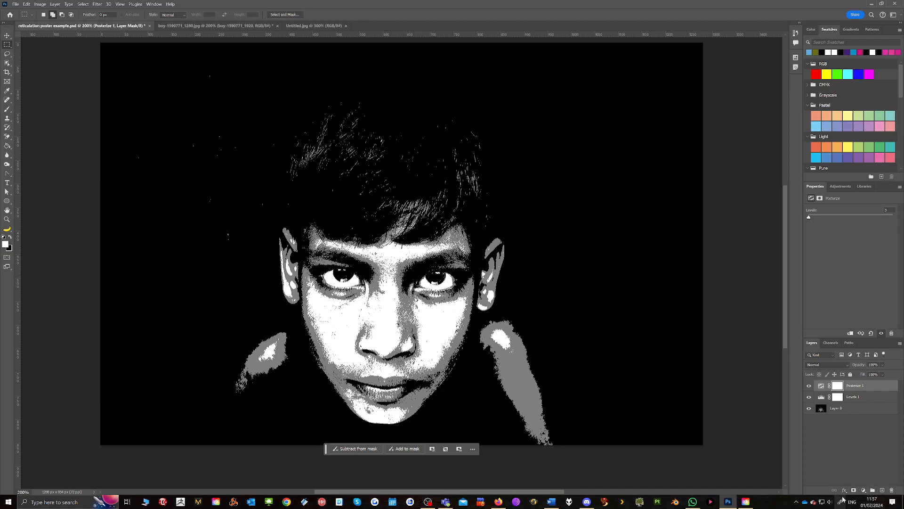
Add a new layer above the Posterize adjustment and name it noise
left_click(883, 490)
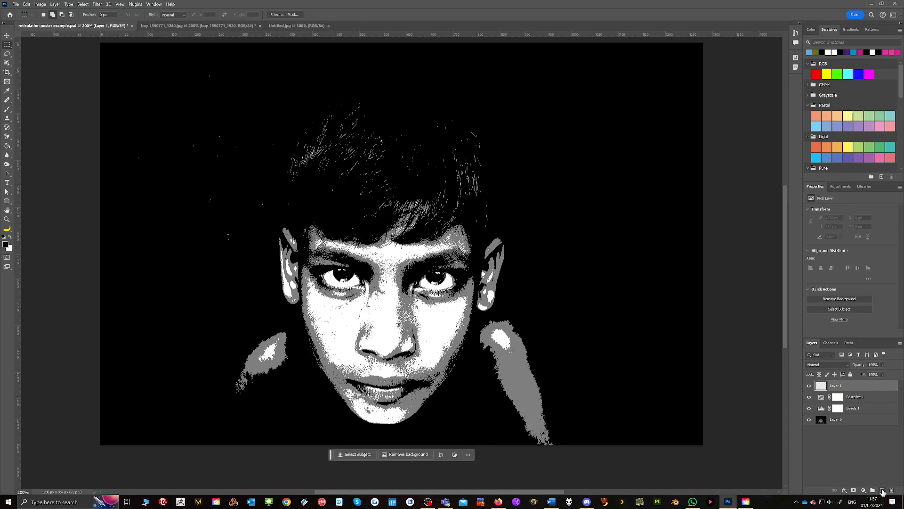
double_click(839, 385)
type("r")
key("Return")
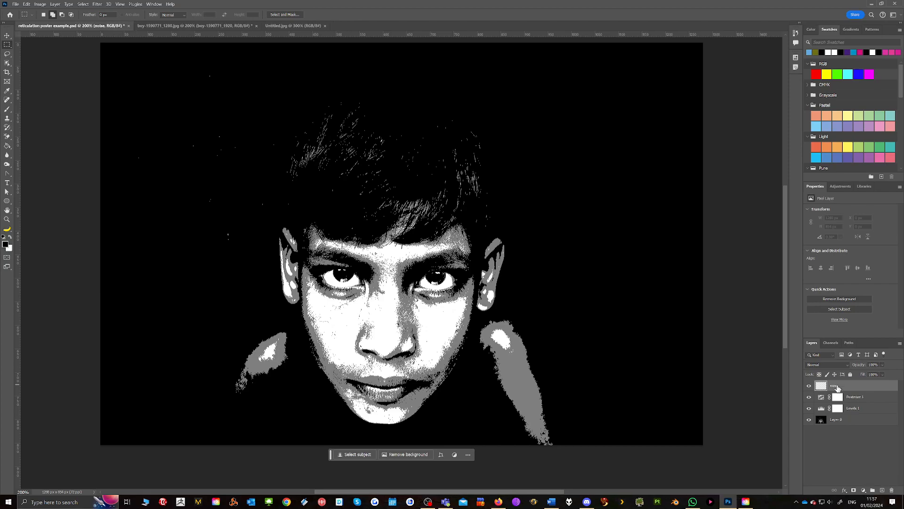
Make black the foreground colour and white the background colour, and fill the noise layer with black using the Paint Bucket
left_click(10, 238)
left_click(9, 238)
left_click(10, 238)
left_click(9, 238)
left_click(10, 238)
left_click(9, 238)
left_click(9, 238)
left_click(9, 238)
left_click(7, 146)
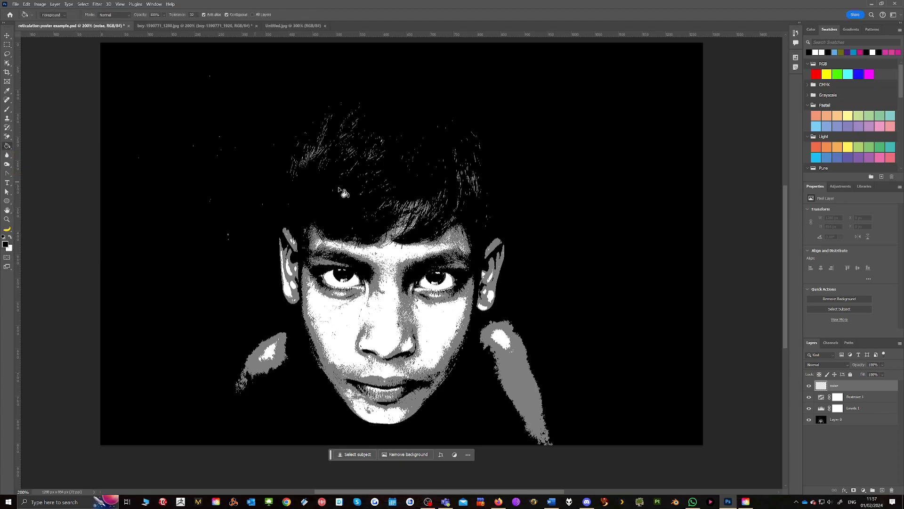
left_click(368, 193)
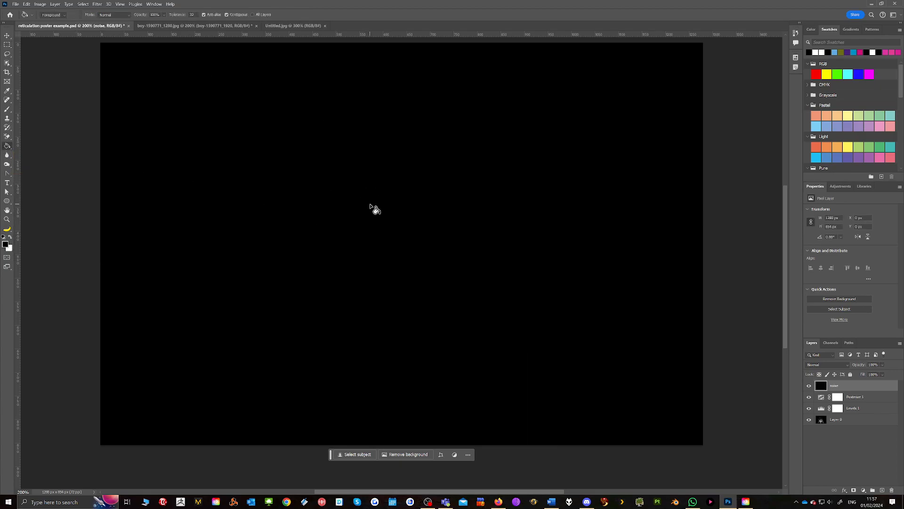
Move the contextual task bar below the canvas and open the Filter Gallery's Sketch filters for the noise layer
scroll(372, 208, "up", 1)
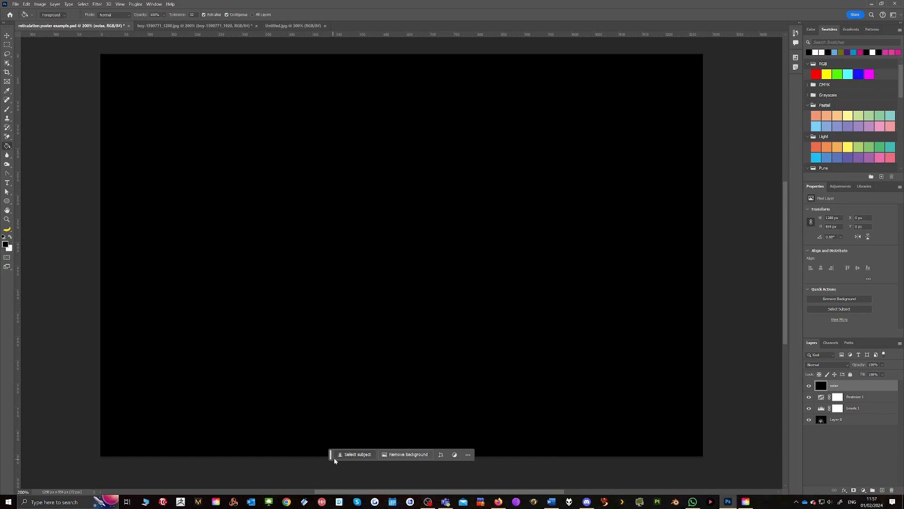
left_click_drag(330, 455, 331, 472)
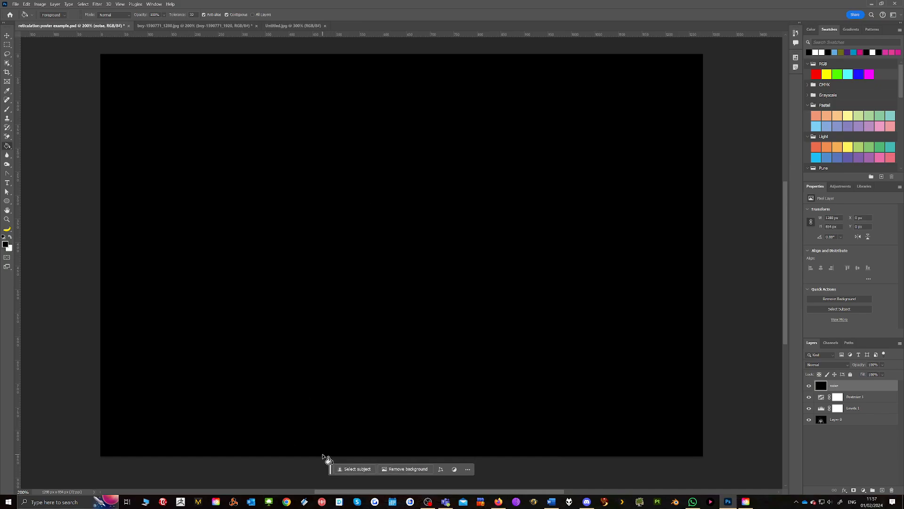
left_click(96, 4)
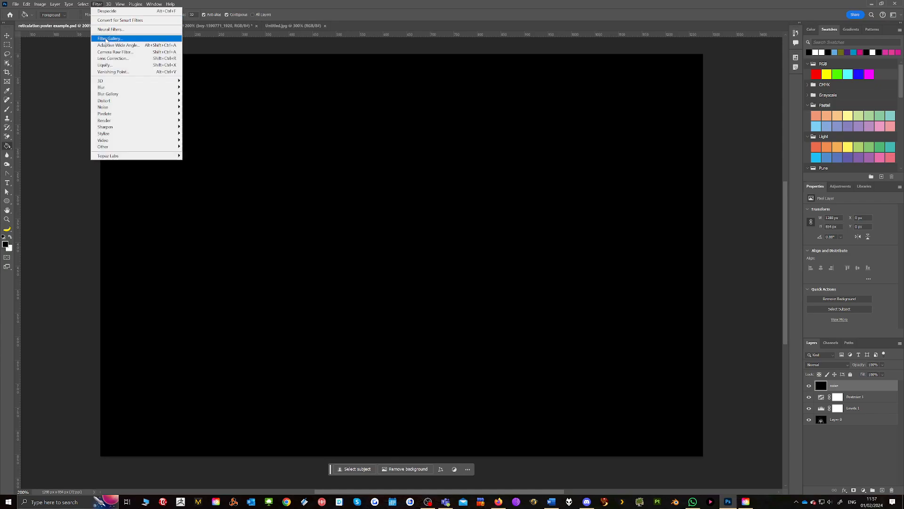
left_click(106, 39)
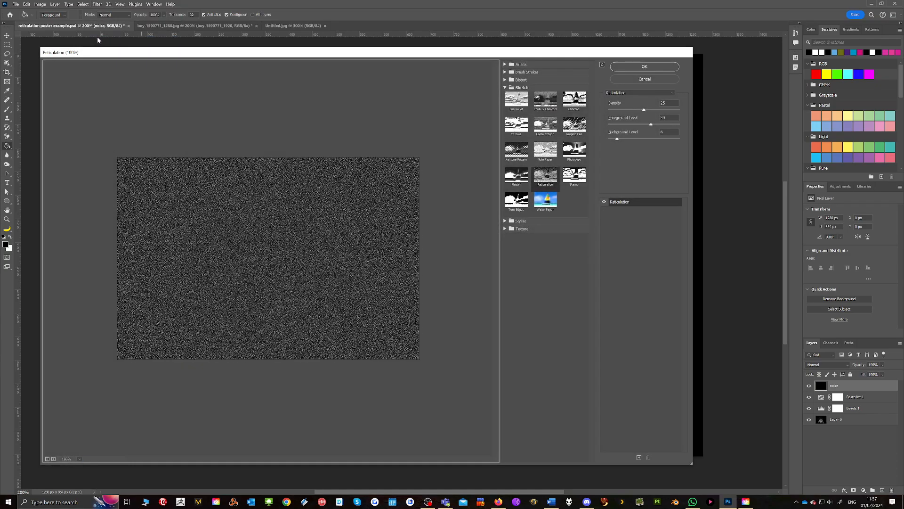
left_click(505, 88)
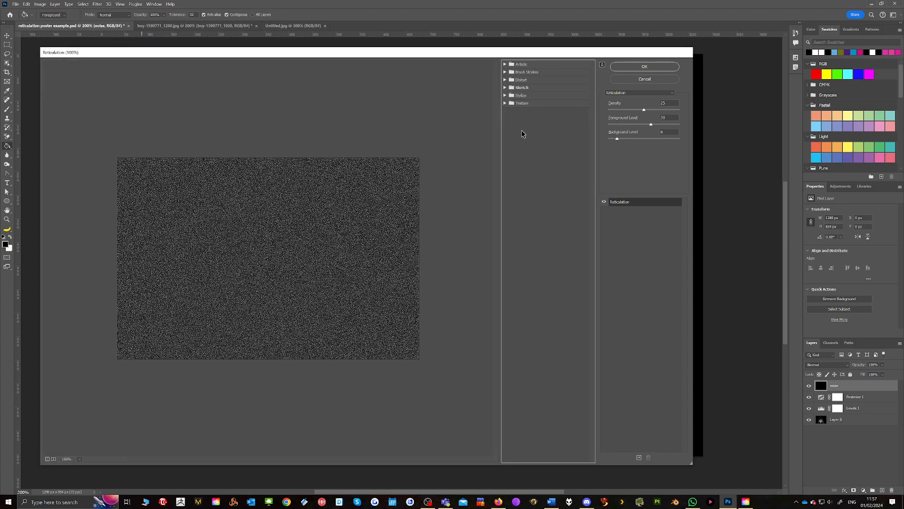
left_click(505, 88)
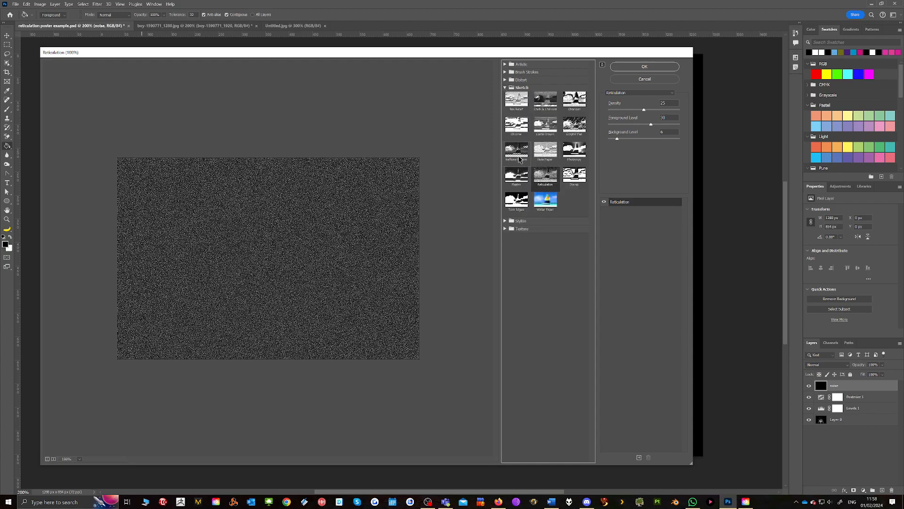
Preview other Sketch filters such as Chrome, Charcoal and Photocopy on the noise layer
left_click(517, 175)
left_click(514, 126)
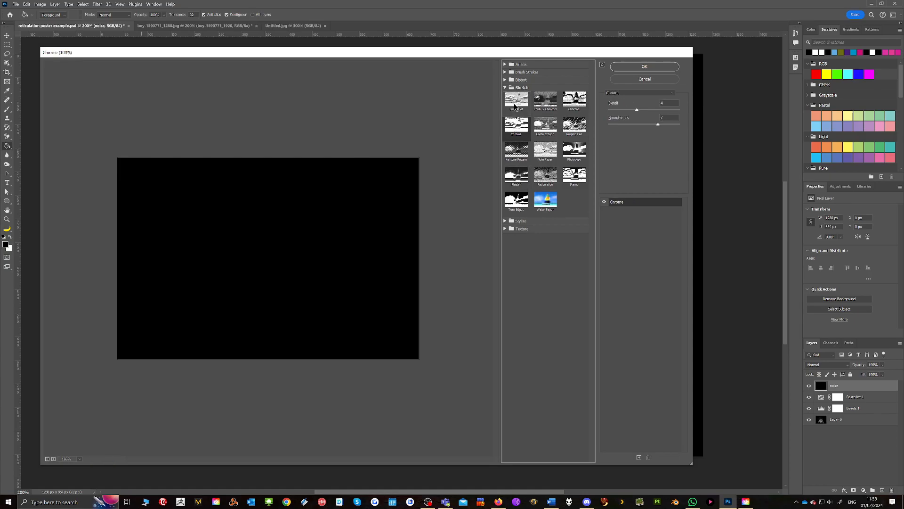
left_click(545, 100)
left_click(570, 107)
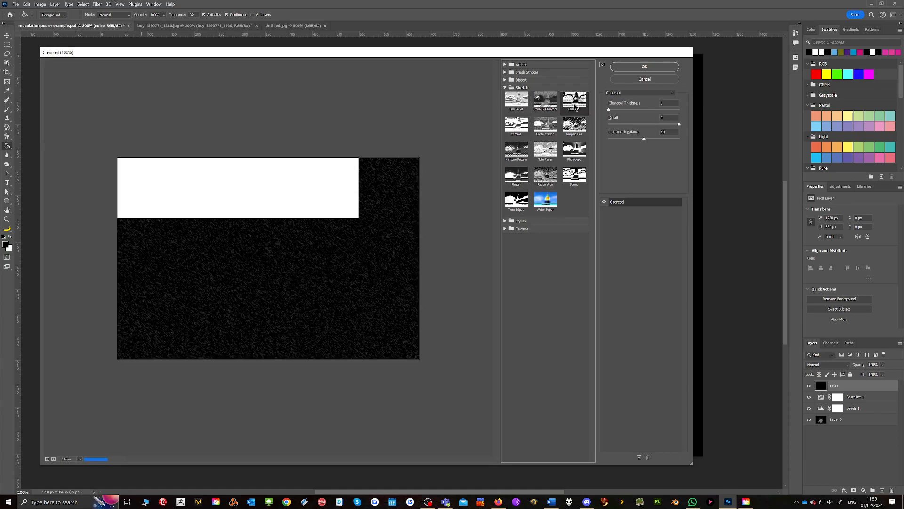
left_click(574, 125)
left_click(575, 151)
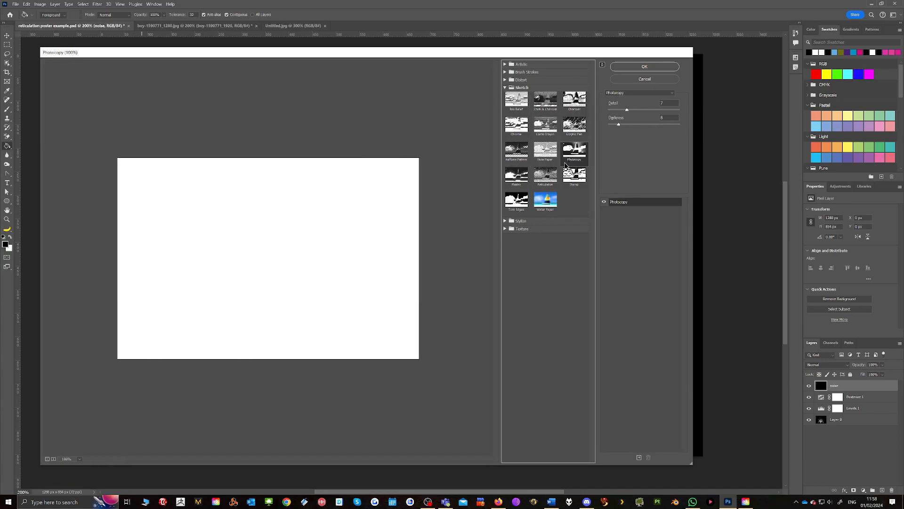
Apply the Reticulation sketch filter to the noise layer with Density set to 25 and an adjusted Background Level
left_click(547, 175)
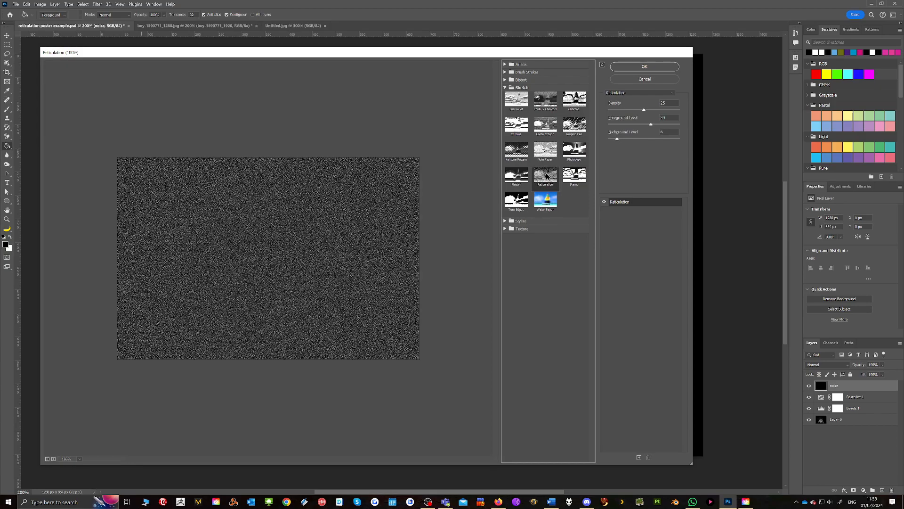
left_click_drag(644, 111, 604, 113)
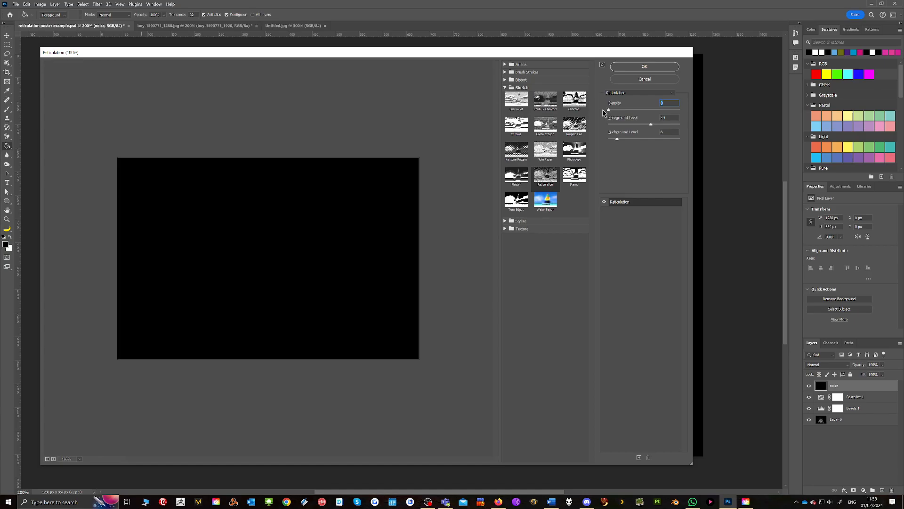
left_click_drag(610, 112, 688, 118)
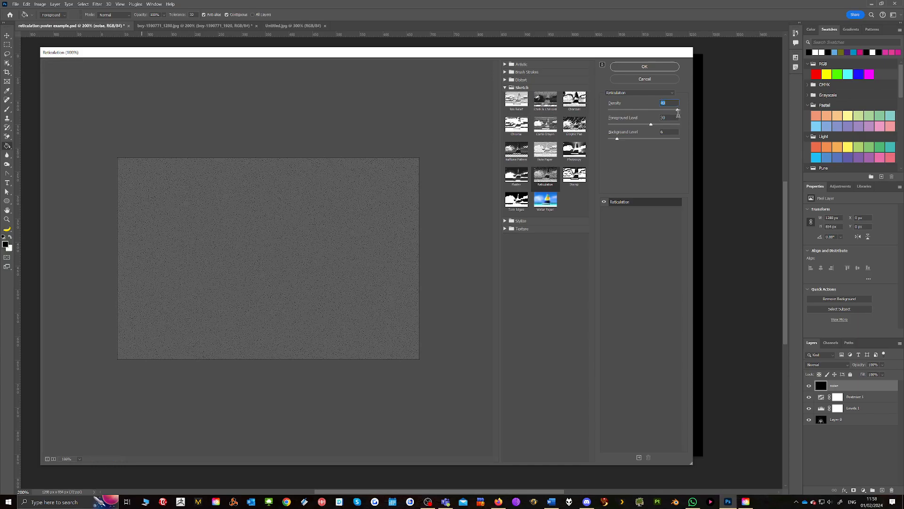
left_click_drag(680, 110, 642, 111)
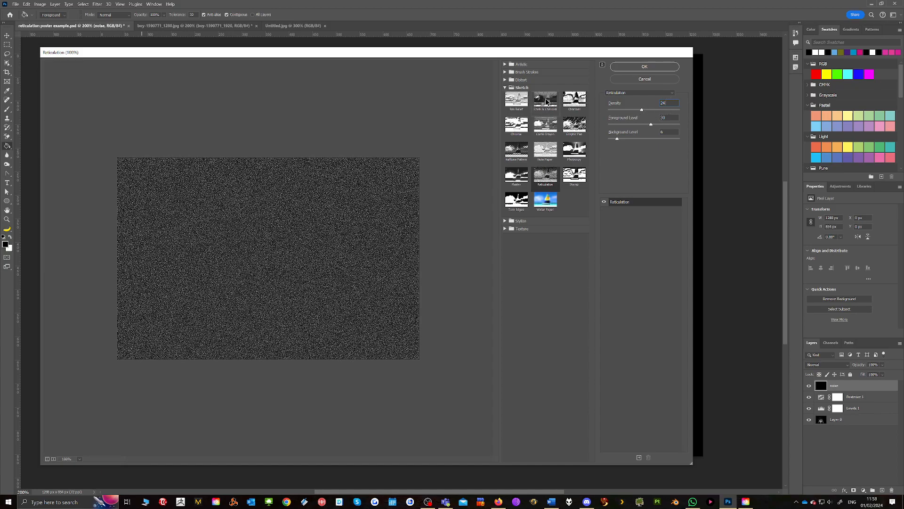
type("25")
left_click_drag(618, 138, 644, 141)
left_click(644, 66)
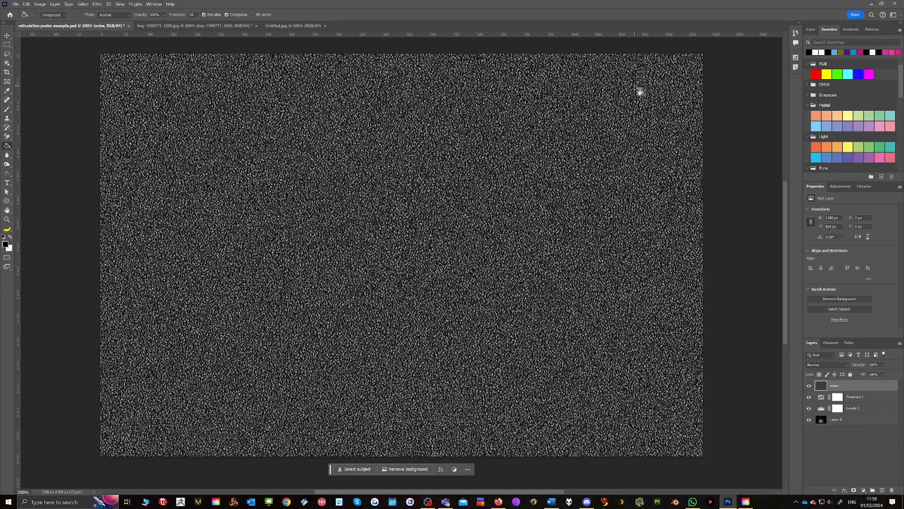
Check the Dirty Harry reference poster and move the noise layer below the Levels 1 adjustment, directly above the portrait layer
left_click(293, 25)
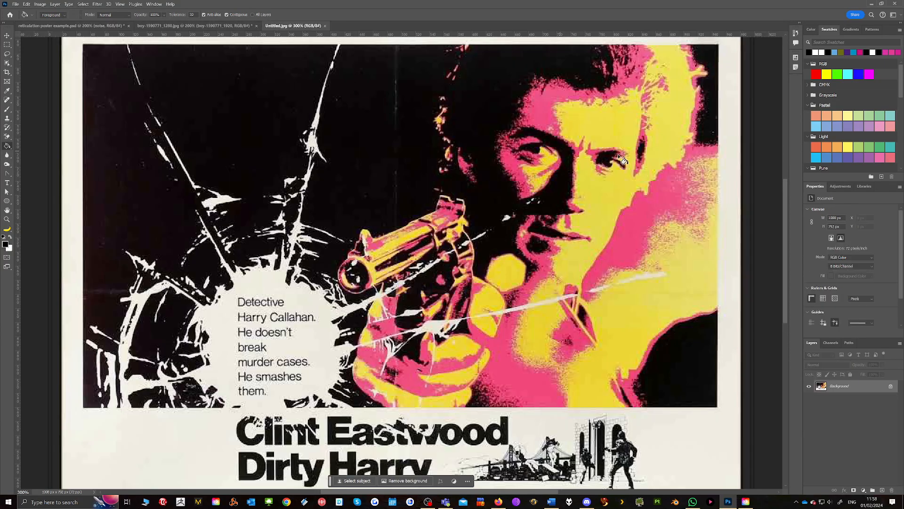
left_click(53, 25)
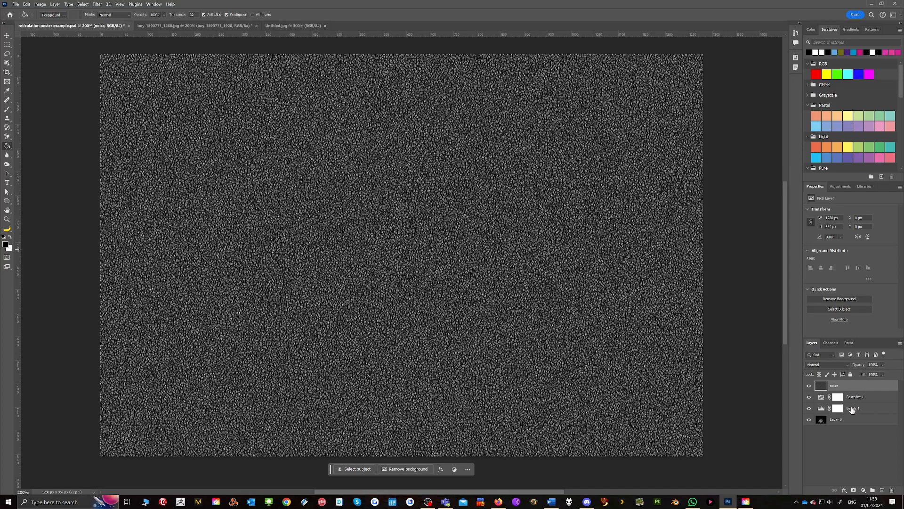
left_click_drag(844, 386, 842, 412)
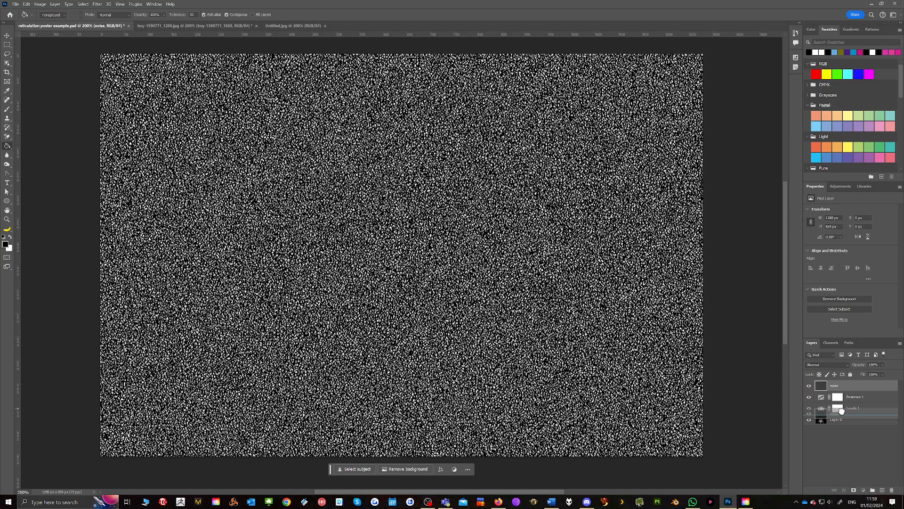
left_click_drag(841, 412, 841, 412)
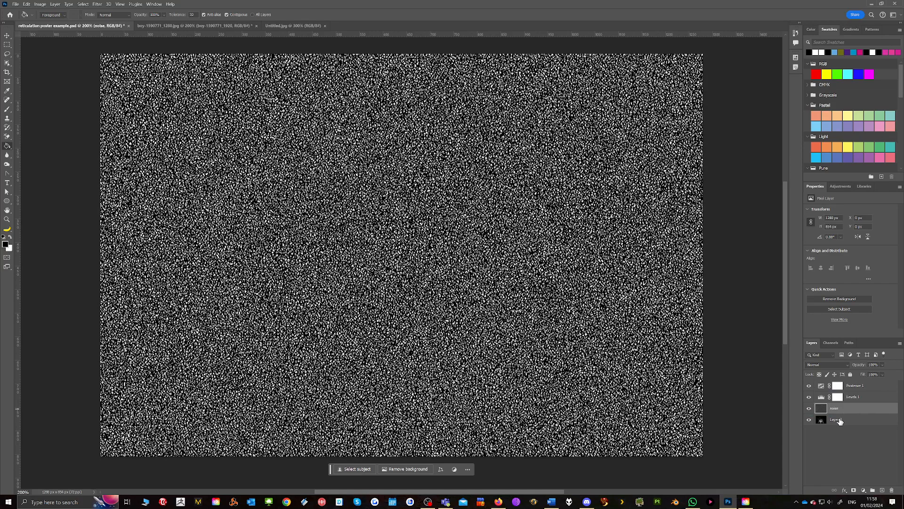
Rename the bottom portrait layer as face
double_click(836, 420)
type("face")
key("Return")
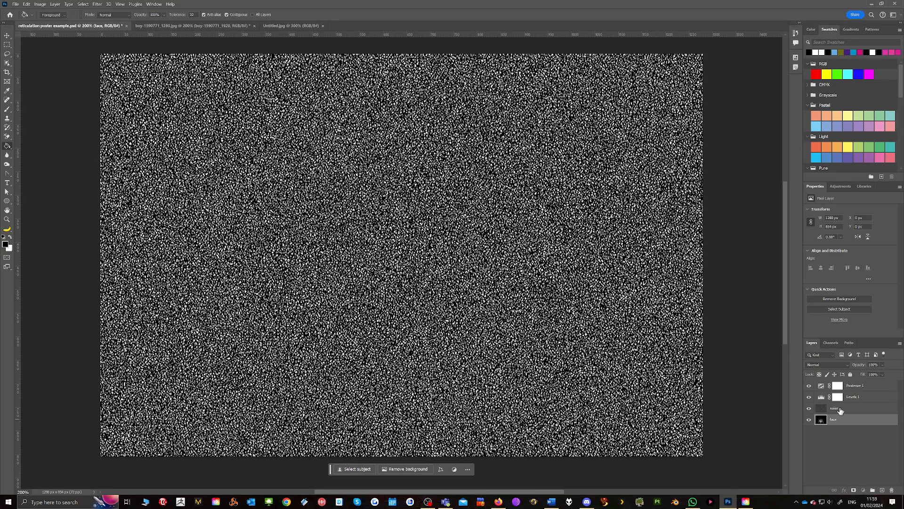
Lower the noise layer's opacity to 22% and check the grain on the face at 100% and 200% zoom
left_click(839, 410)
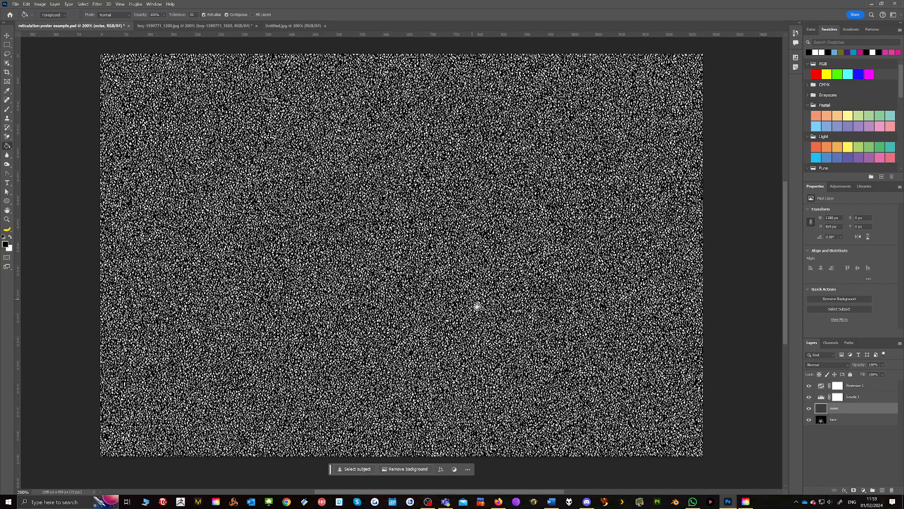
left_click(883, 366)
left_click_drag(893, 374, 869, 374)
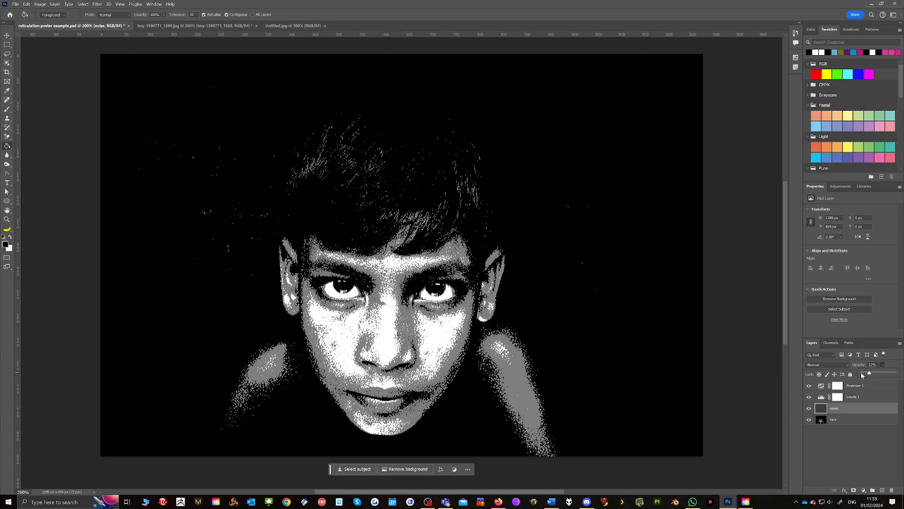
key("ctrl+minus")
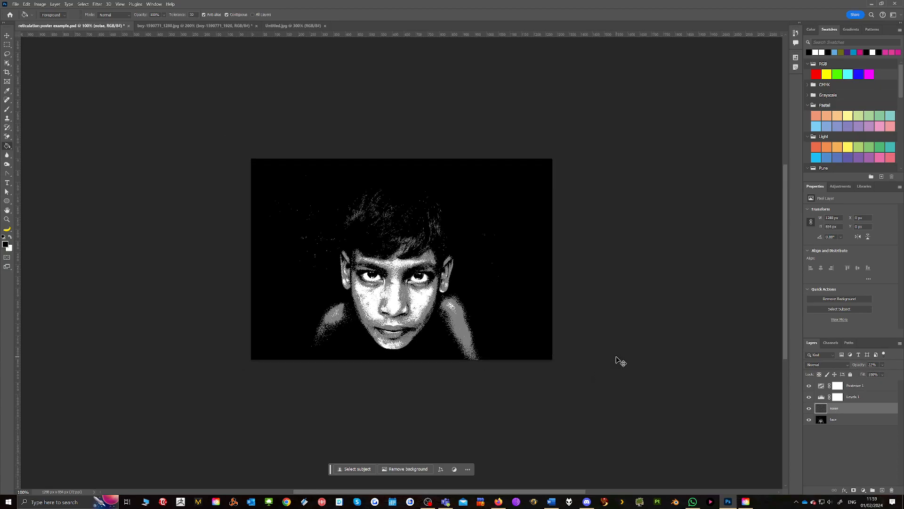
key("ctrl+plus")
key("ctrl+minus")
key("ctrl+plus")
key("ctrl+minus")
Scale the noise layer up proportionally about its centre to about 162% for coarser grain
left_click(7, 35)
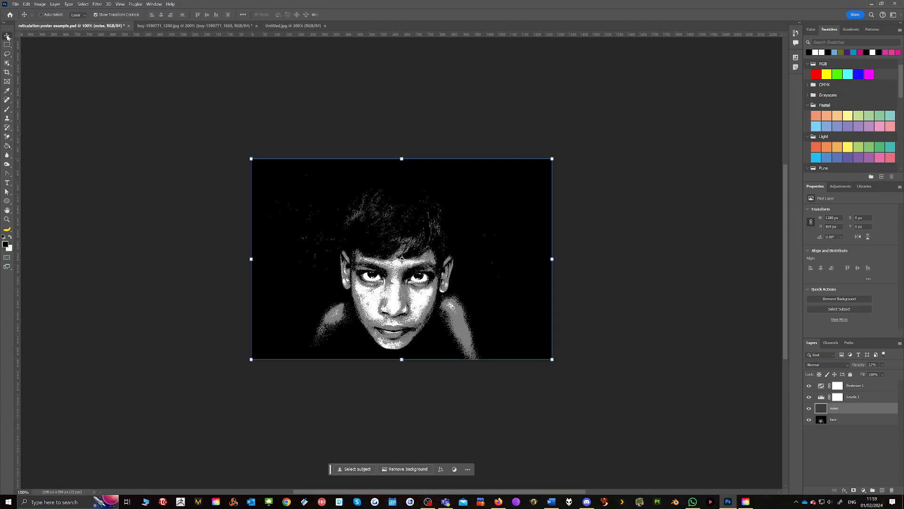
left_click(96, 15)
left_click(96, 14)
left_click_drag(552, 159, 668, 126)
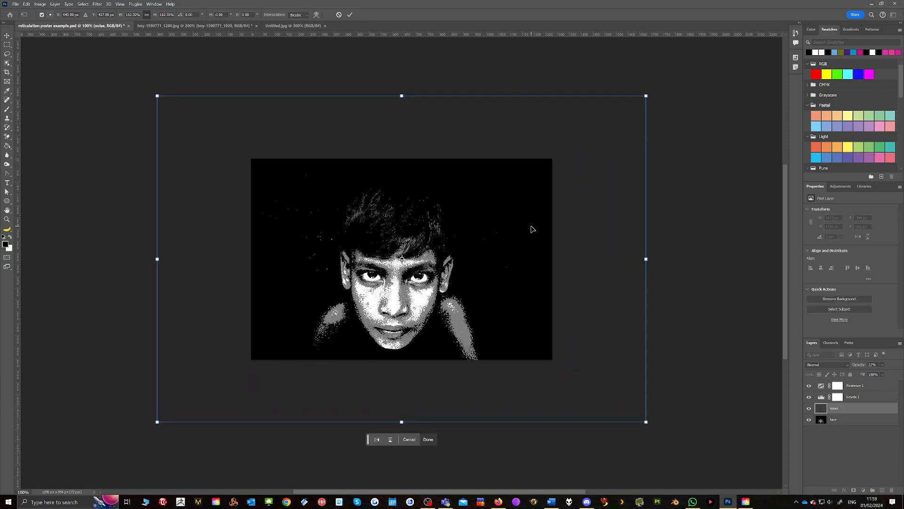
key("ctrl+plus")
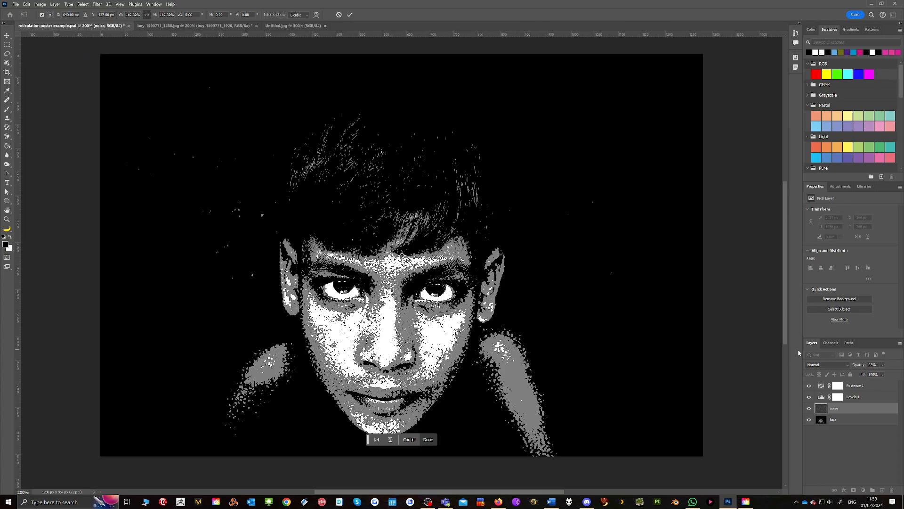
Add a Gradient Fill layer above the Posterize 1 adjustment using the Blue_27 preset from the Blues group
left_click(884, 390)
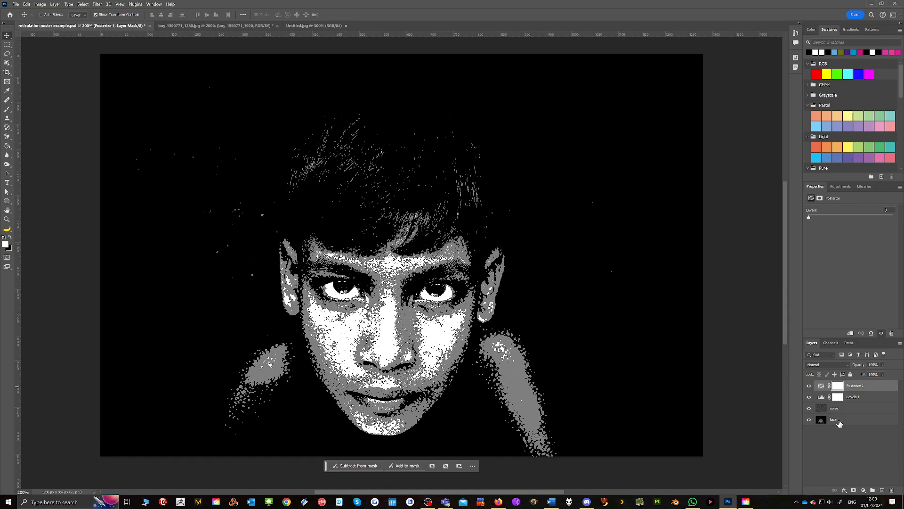
left_click(864, 492)
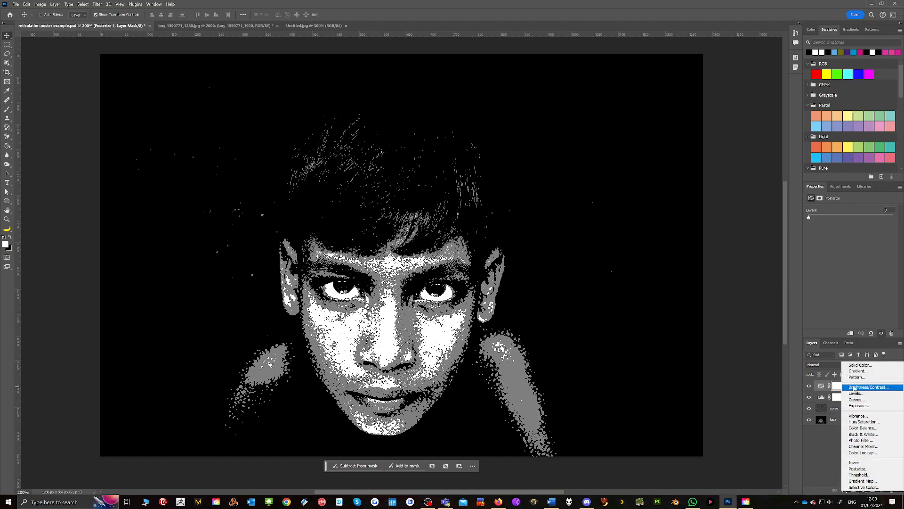
left_click(858, 371)
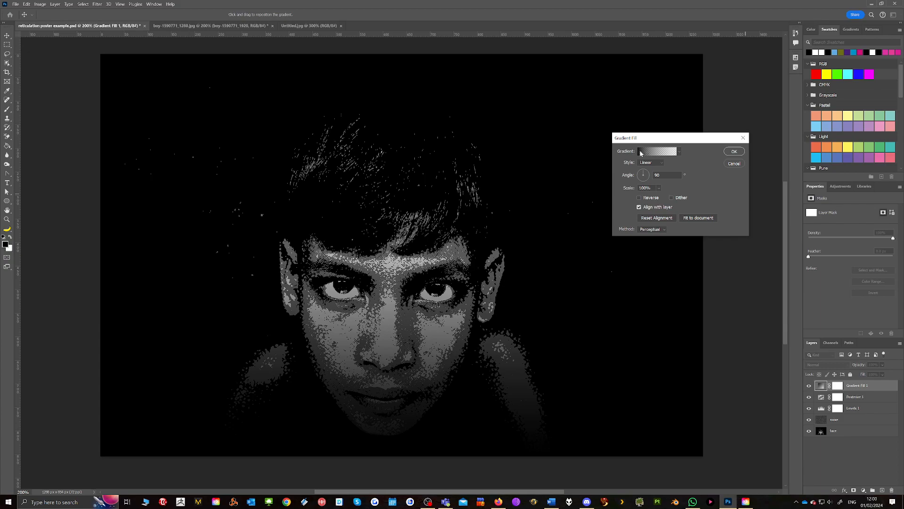
left_click(667, 151)
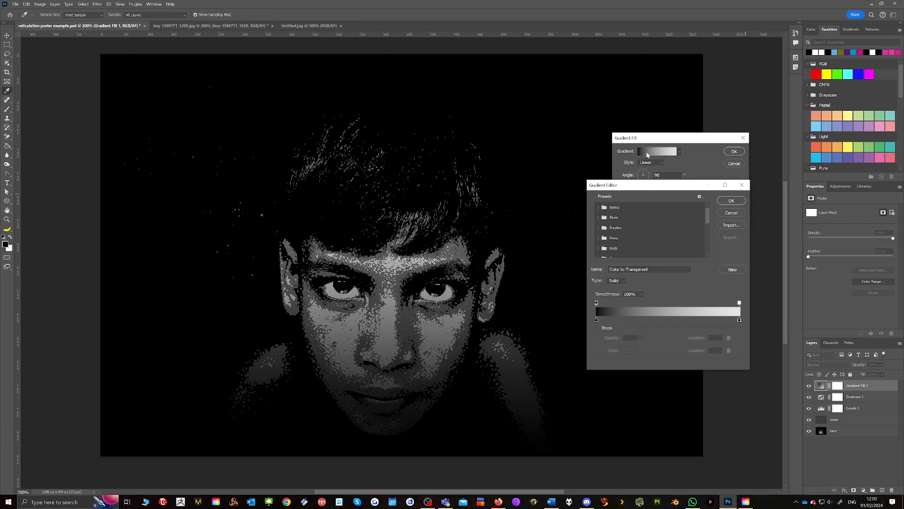
left_click(600, 218)
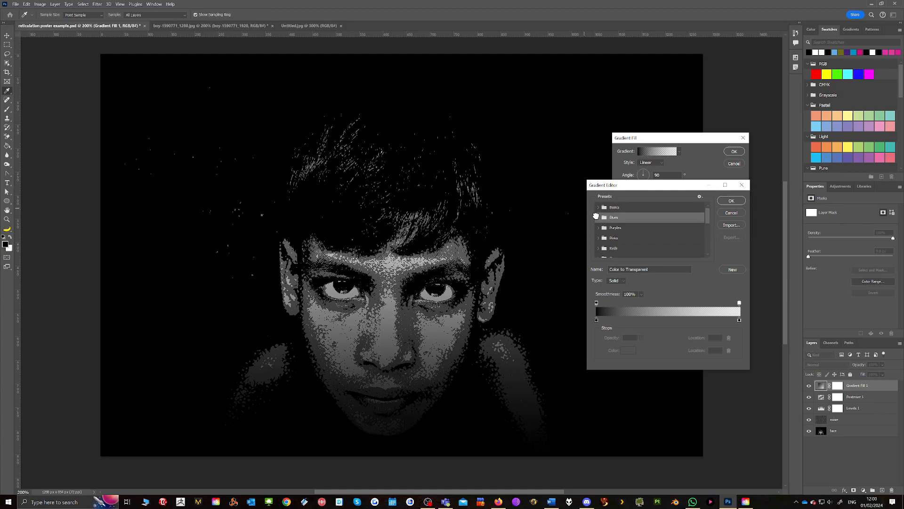
left_click(600, 220)
scroll(606, 229, "down", 1)
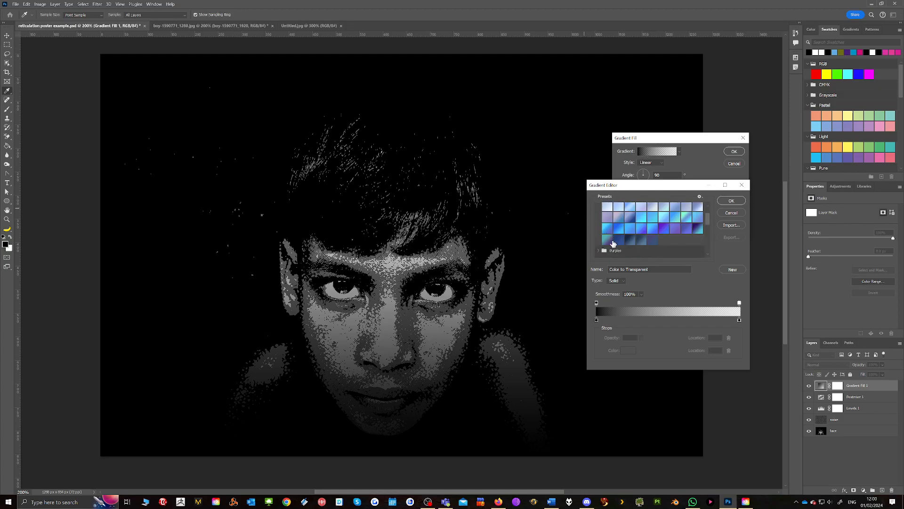
left_click(696, 228)
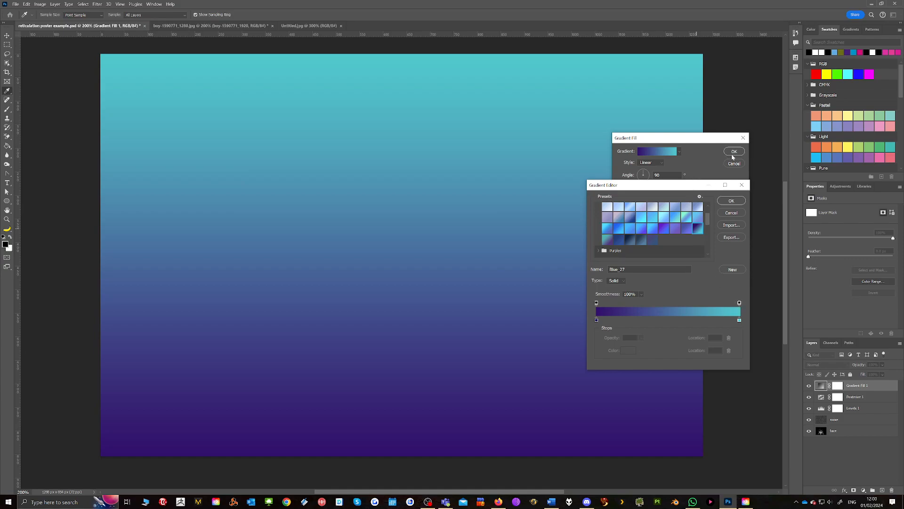
Add a colour stop at location 50 of the gradient and set its colour to orange (dd7530)
left_click_drag(686, 188, 710, 198)
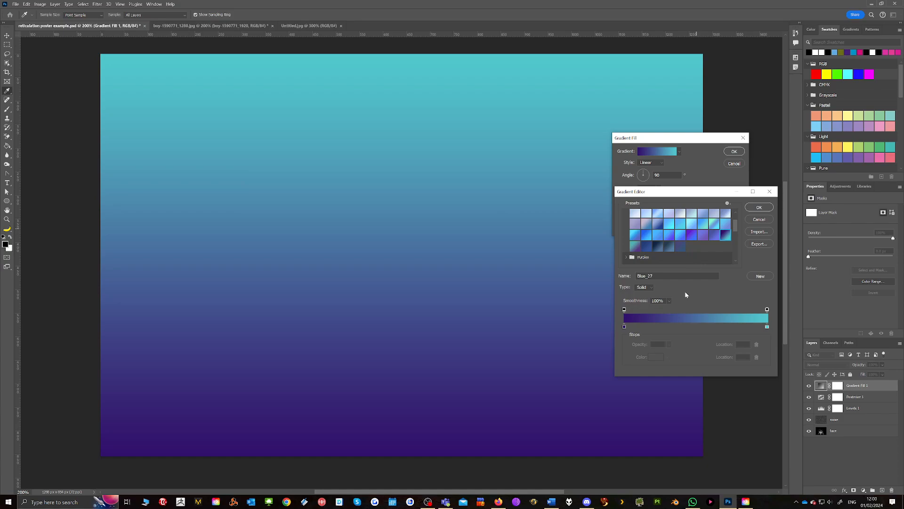
left_click(697, 326)
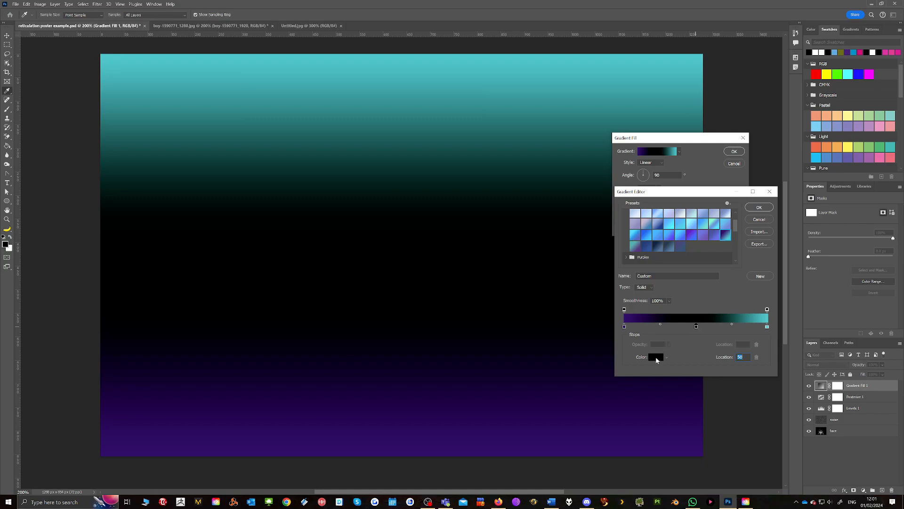
left_click(656, 356)
left_click(620, 142)
mouse_move(620, 142)
left_mouse_down()
mouse_move(650, 158)
mouse_move(652, 212)
left_mouse_up()
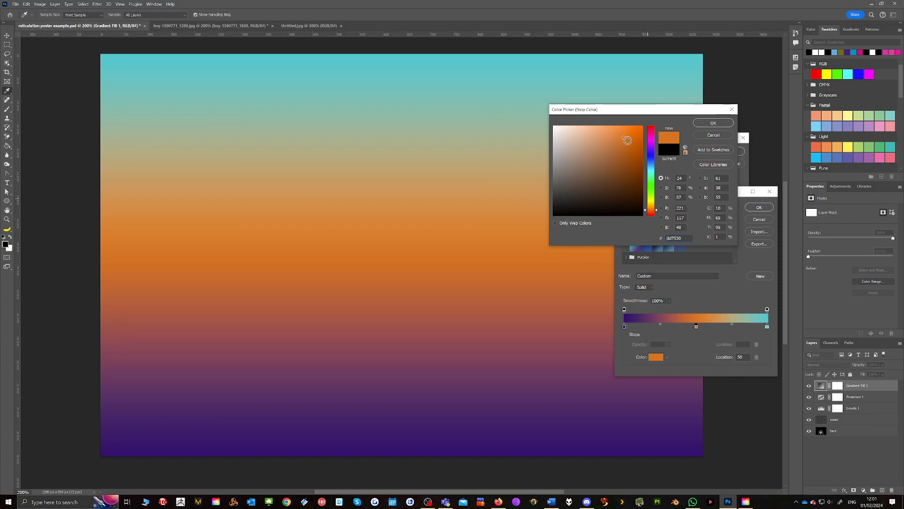
left_click(713, 123)
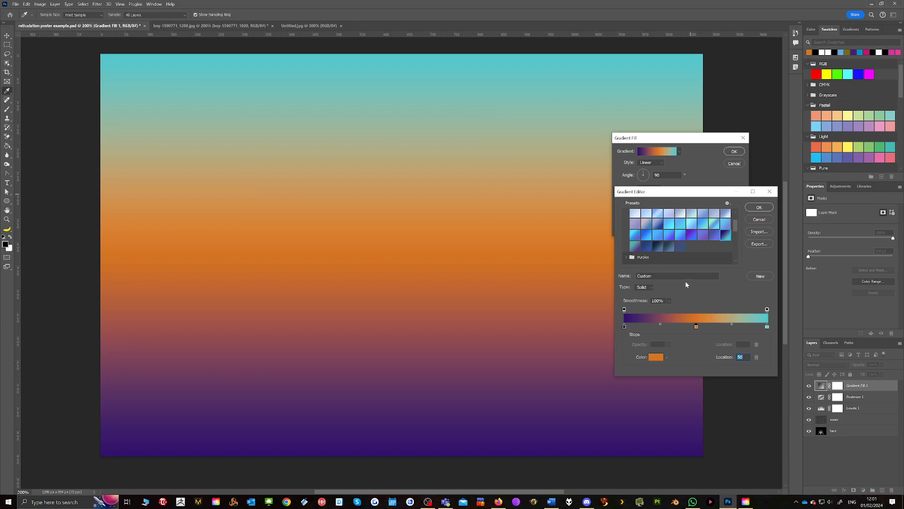
left_click(759, 207)
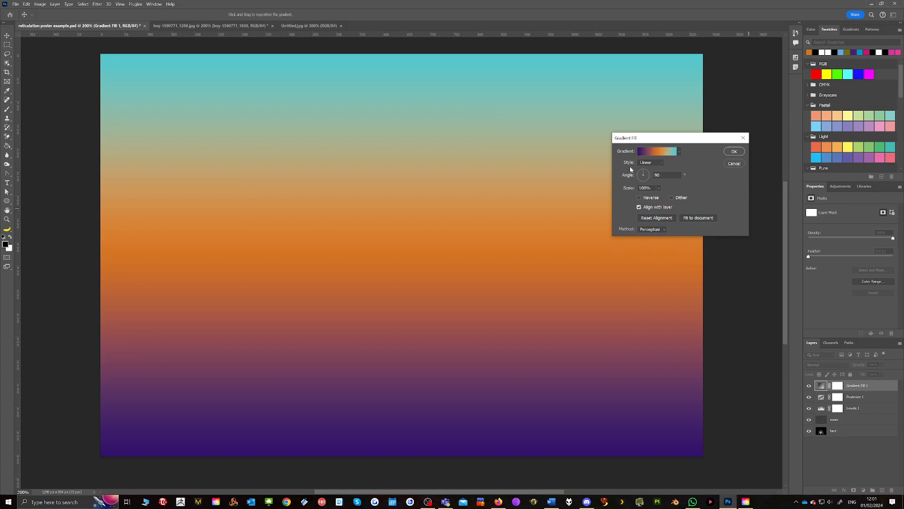
Compare the Radial, Angle, Reflected and Diamond styles for the gradient fill and choose Radial
left_click(662, 162)
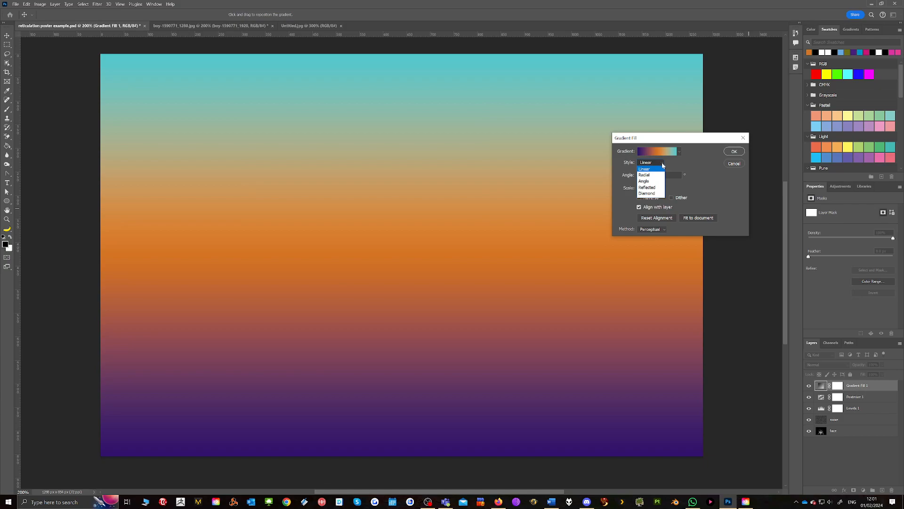
left_click(646, 175)
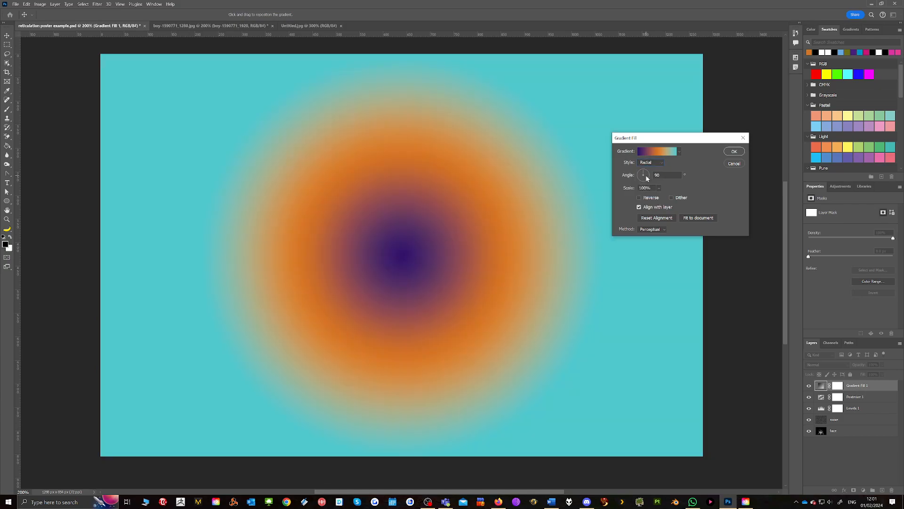
left_click(651, 162)
left_click(651, 181)
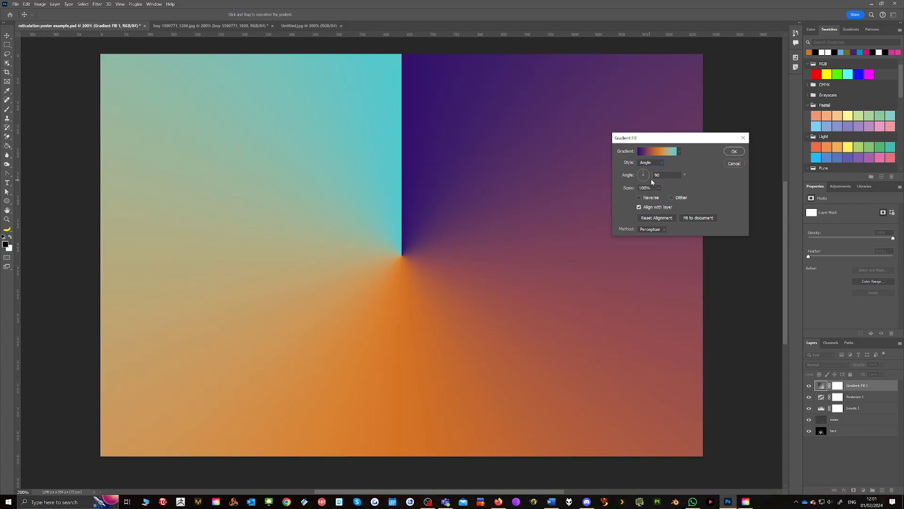
left_click(663, 163)
left_click(653, 189)
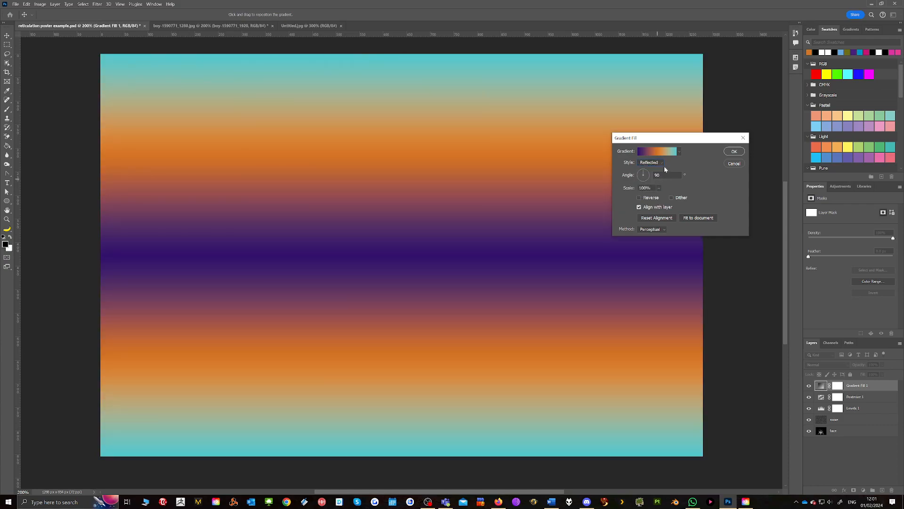
left_click(664, 163)
left_click(653, 195)
left_click(663, 164)
left_click(647, 175)
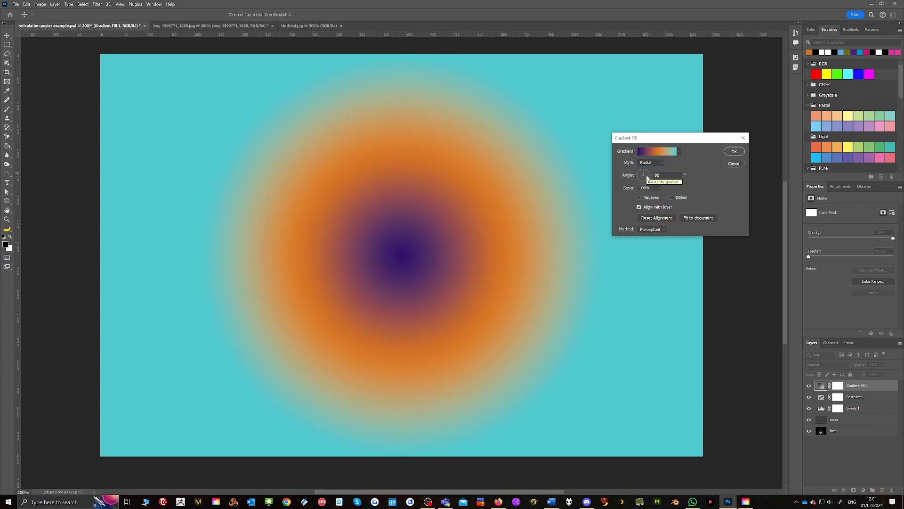
Reverse the radial gradient so turquoise lies at the centre and purple outside, and apply the Gradient Fill
left_click(639, 198)
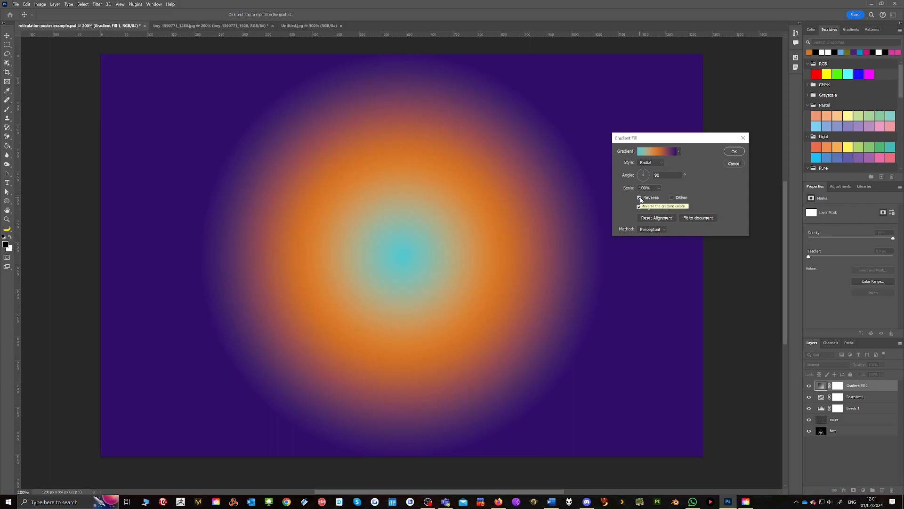
left_click(640, 198)
left_click(639, 198)
mouse_move(413, 251)
left_mouse_down()
mouse_move(363, 232)
mouse_move(264, 278)
mouse_move(548, 281)
mouse_move(422, 252)
left_mouse_up()
left_click(733, 152)
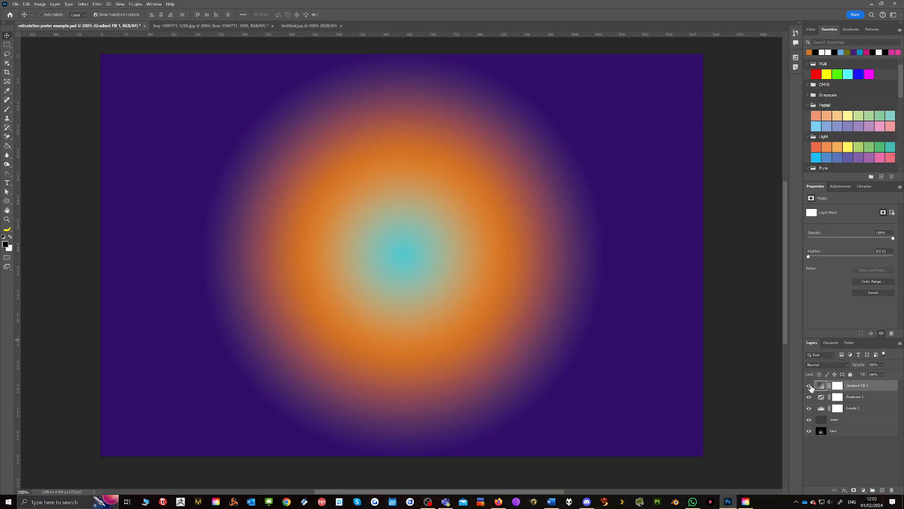
Try different blend modes on the Gradient Fill 1 layer and set it to Overlay
left_click(819, 366)
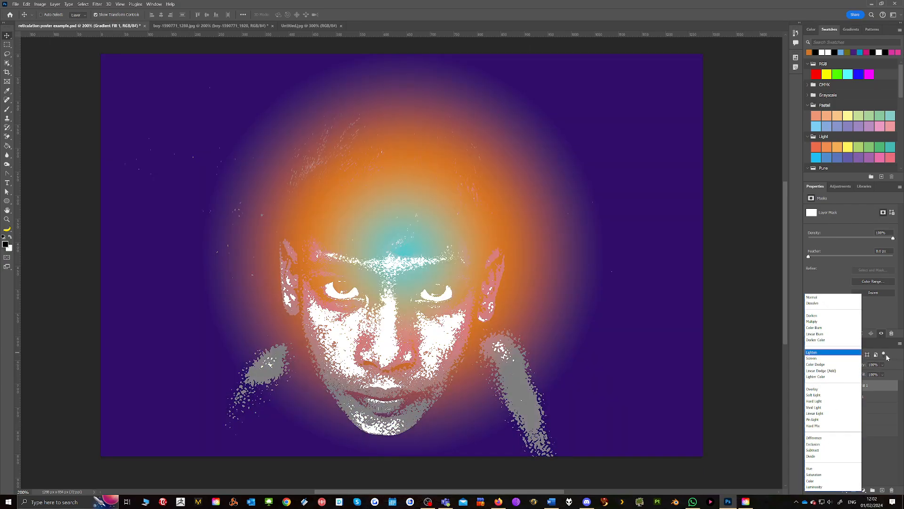
left_click(886, 355)
left_click(814, 365)
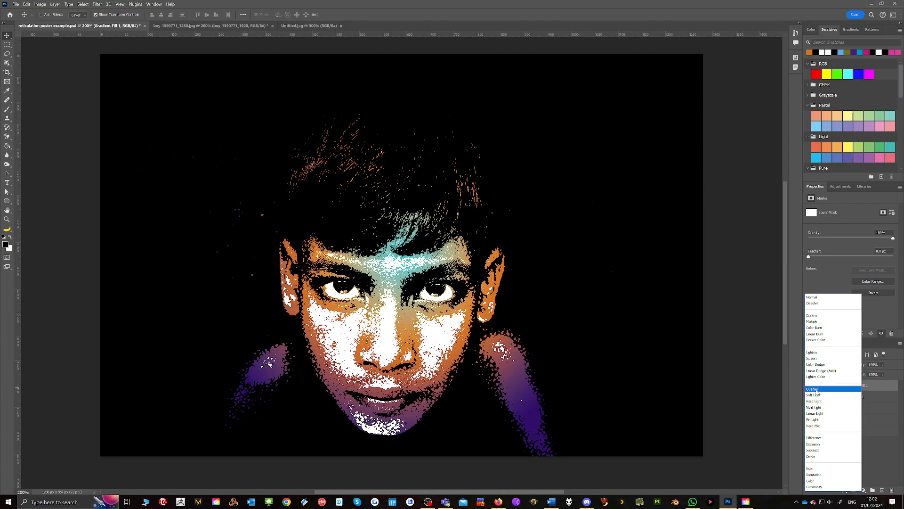
left_click(817, 390)
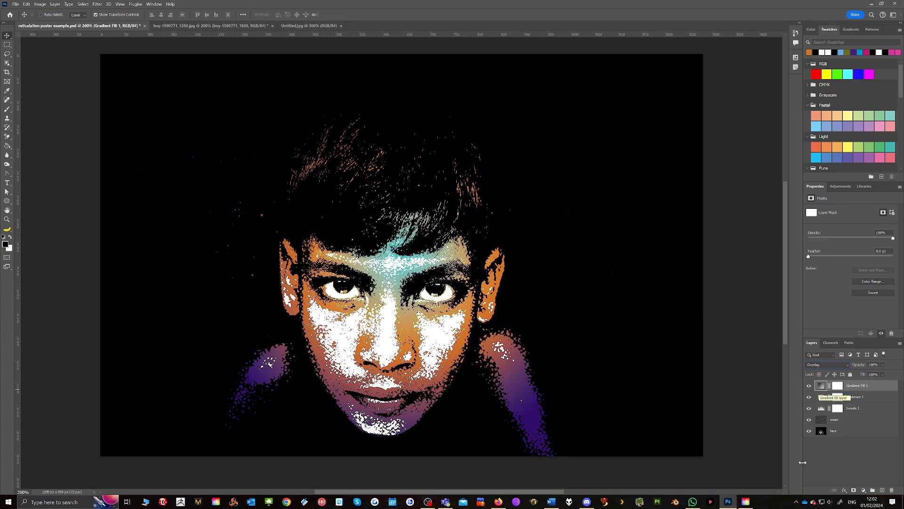
Edit the gradient of Gradient Fill 1 and change its purple end stop to dark teal (0d695b)
double_click(822, 387)
left_click(657, 151)
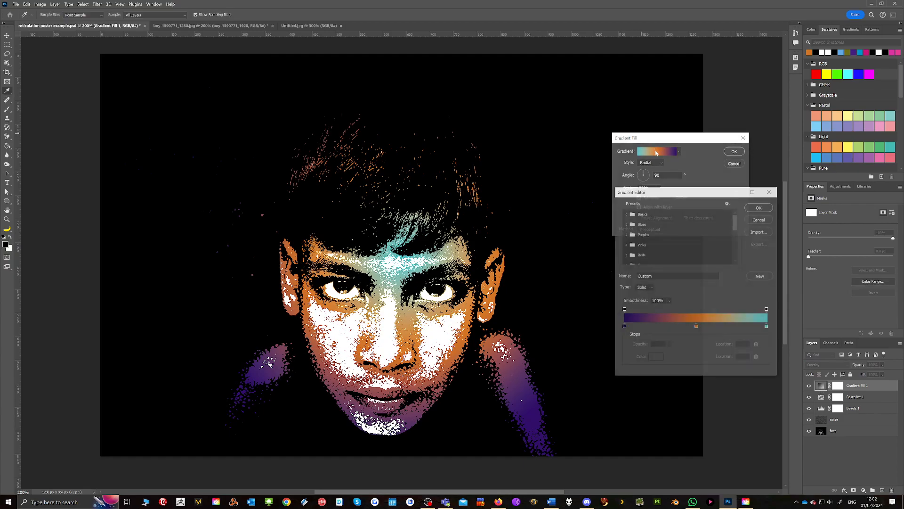
double_click(625, 326)
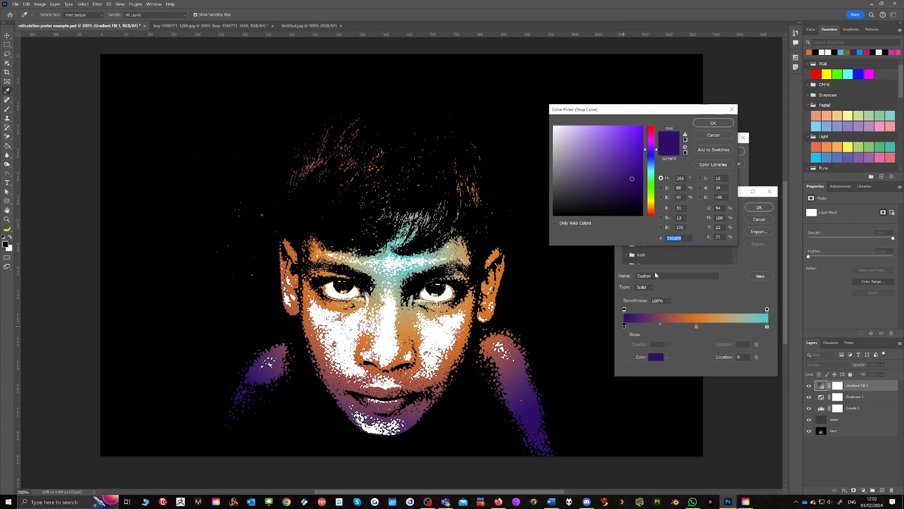
left_click_drag(651, 137, 653, 175)
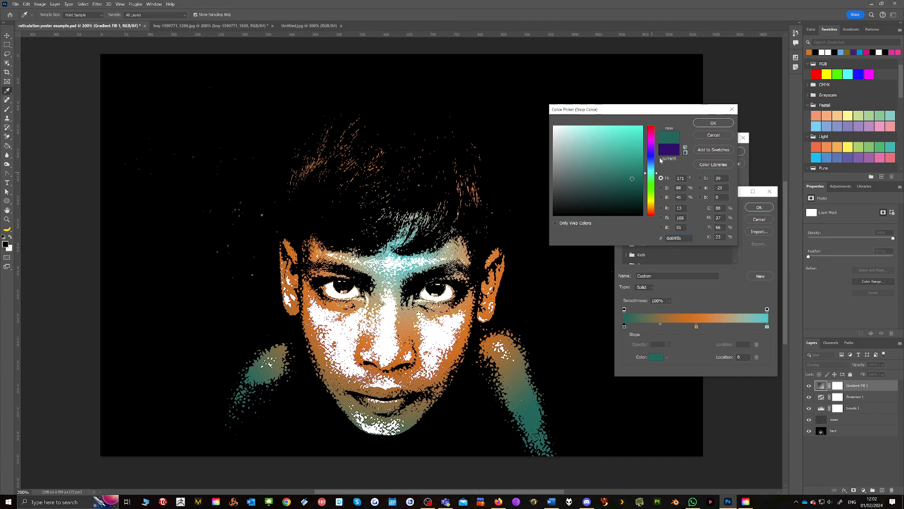
left_click(713, 123)
Change the gradient's middle orange stop to blue (3040dd) and apply the edited Gradient Fill
left_click(697, 326)
double_click(697, 326)
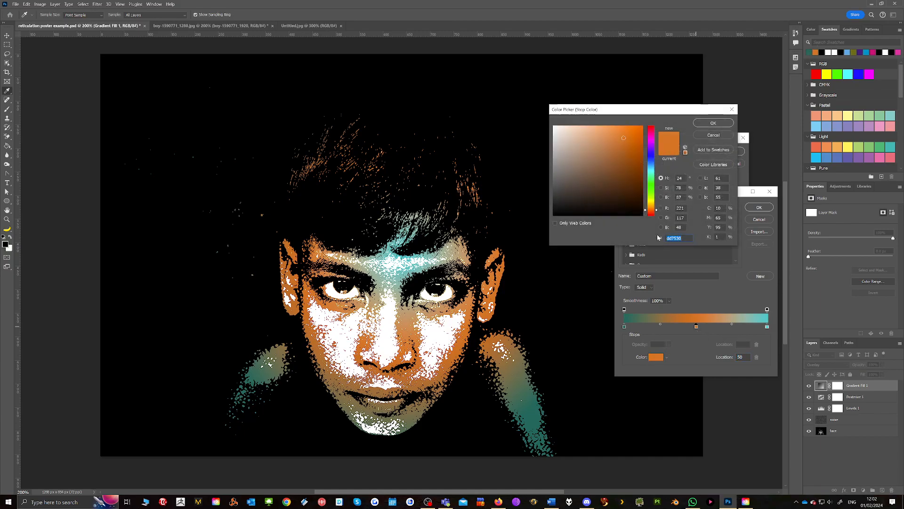
left_click_drag(652, 209, 652, 157)
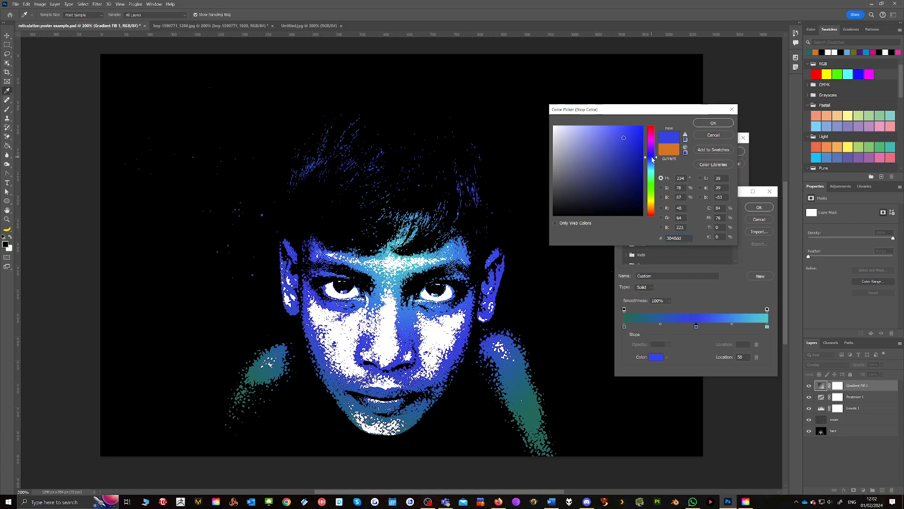
left_click(714, 123)
left_click(758, 208)
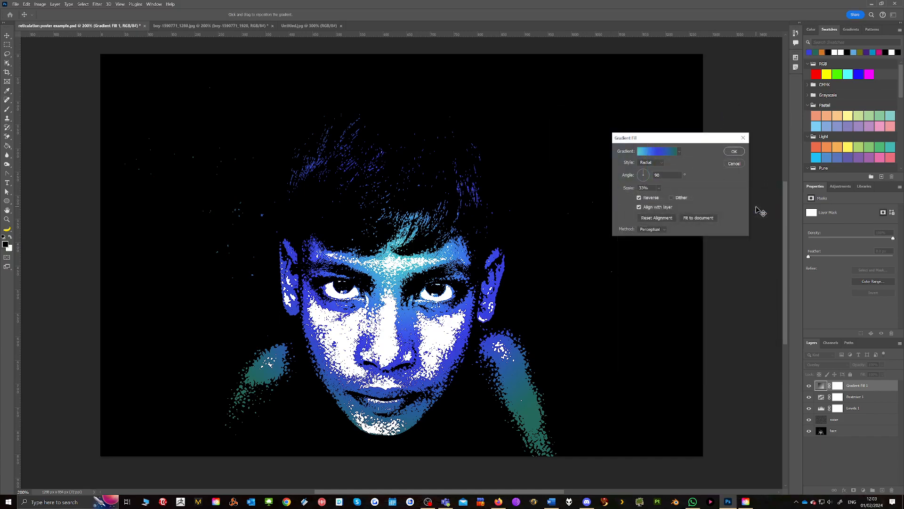
left_click(735, 151)
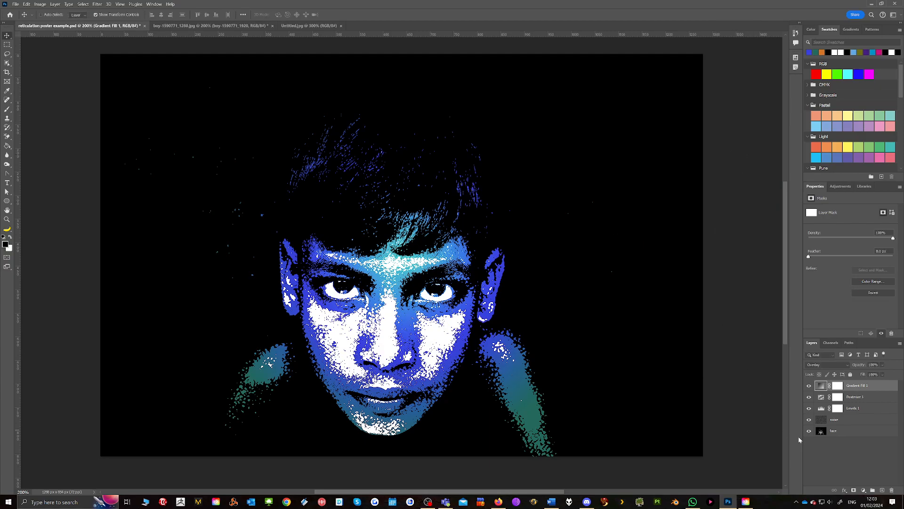
Adjust the midtones of the Levels 1 adjustment and lower its white input level to about 164
left_click(821, 409)
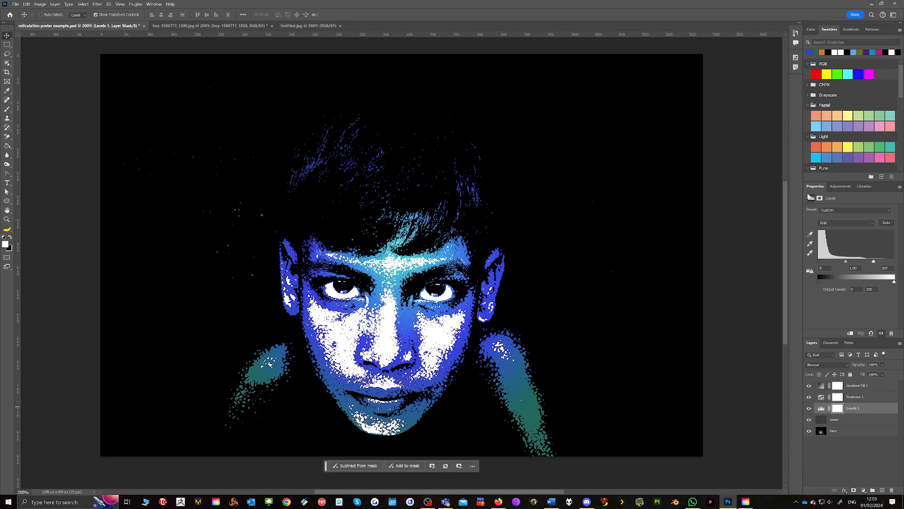
left_click_drag(846, 262, 817, 261)
mouse_move(874, 262)
left_mouse_down()
mouse_move(850, 262)
mouse_move(866, 260)
left_mouse_up()
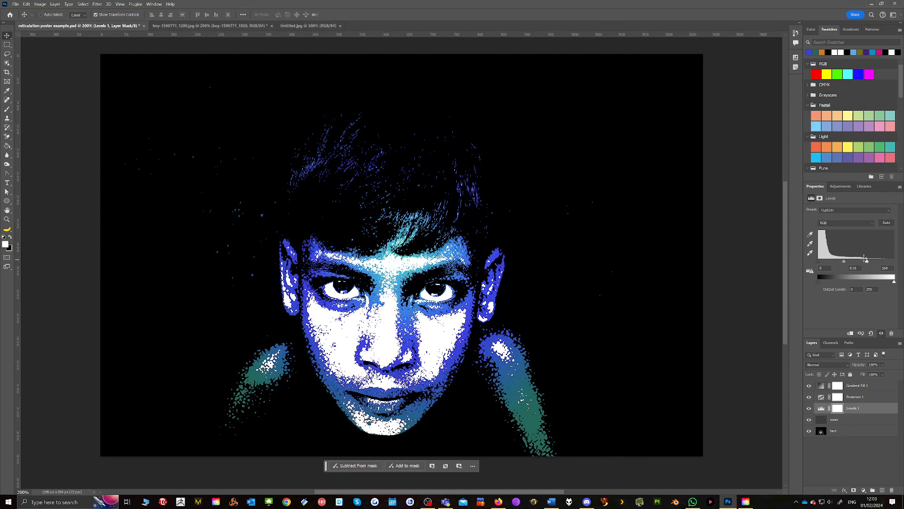